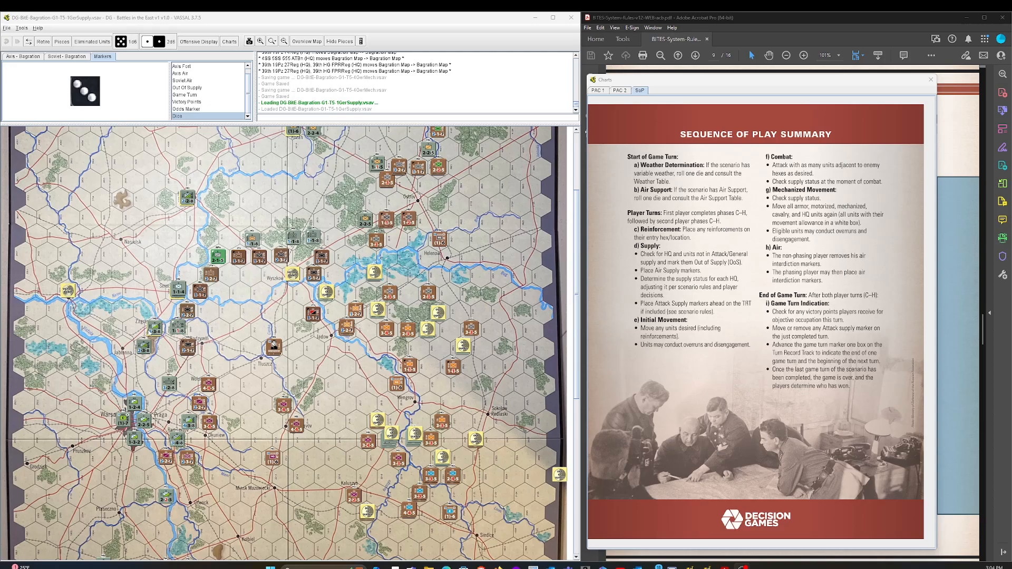
{"action": "scroll", "coordinate": [285, 340], "scroll_direction": "down", "scroll_amount": 5}
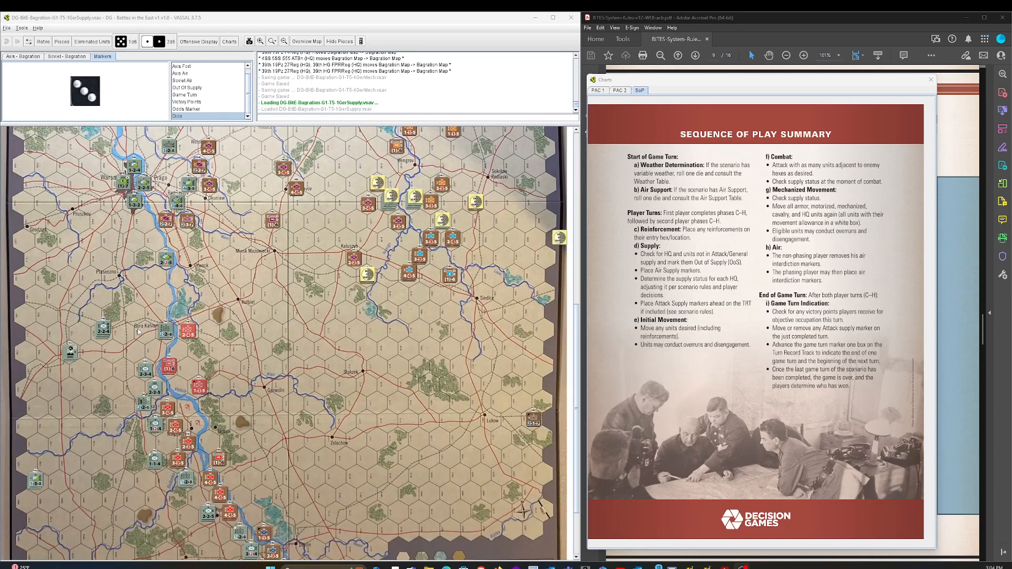
{"action": "scroll", "coordinate": [285, 341], "scroll_direction": "down", "scroll_amount": 5}
{"action": "scroll", "coordinate": [284, 340], "scroll_direction": "up", "scroll_amount": 5}
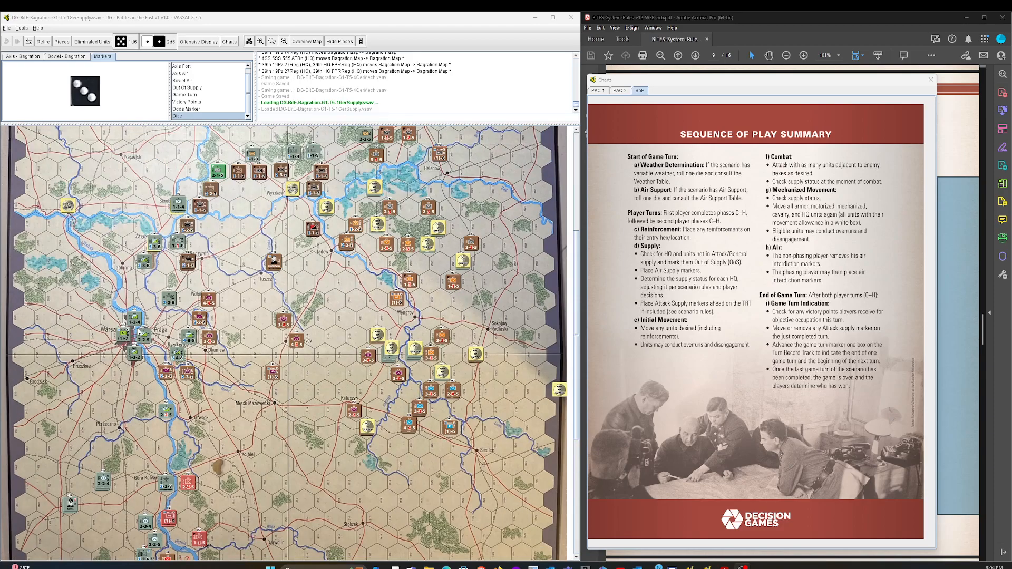
{"action": "scroll", "coordinate": [286, 341], "scroll_direction": "up", "scroll_amount": 5}
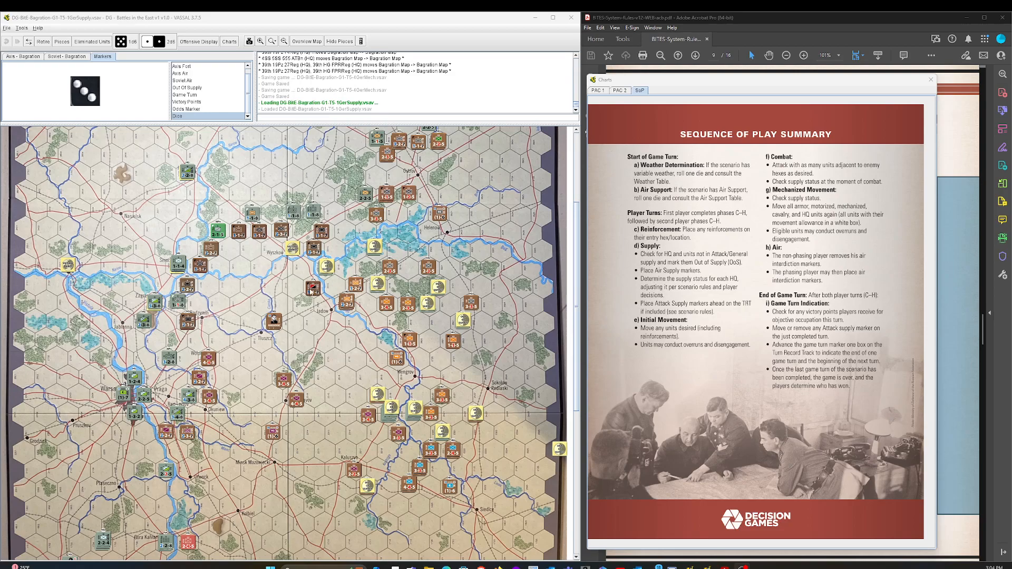
{"action": "scroll", "coordinate": [257, 295], "scroll_direction": "down", "scroll_amount": 5}
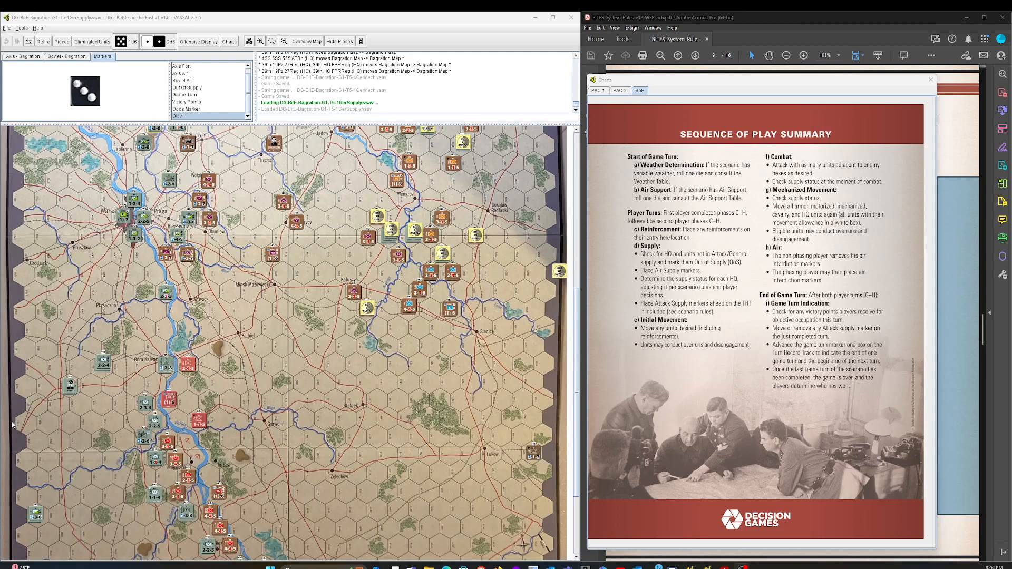
{"action": "scroll", "coordinate": [20, 513], "scroll_direction": "down", "scroll_amount": 3}
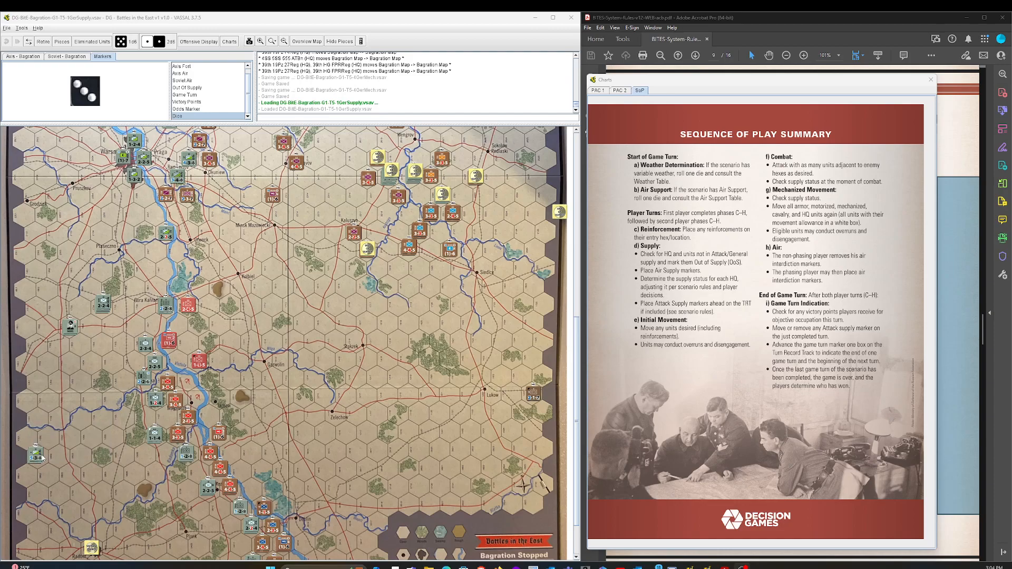
{"action": "scroll", "coordinate": [378, 374], "scroll_direction": "up", "scroll_amount": 3}
{"action": "scroll", "coordinate": [378, 373], "scroll_direction": "up", "scroll_amount": 3}
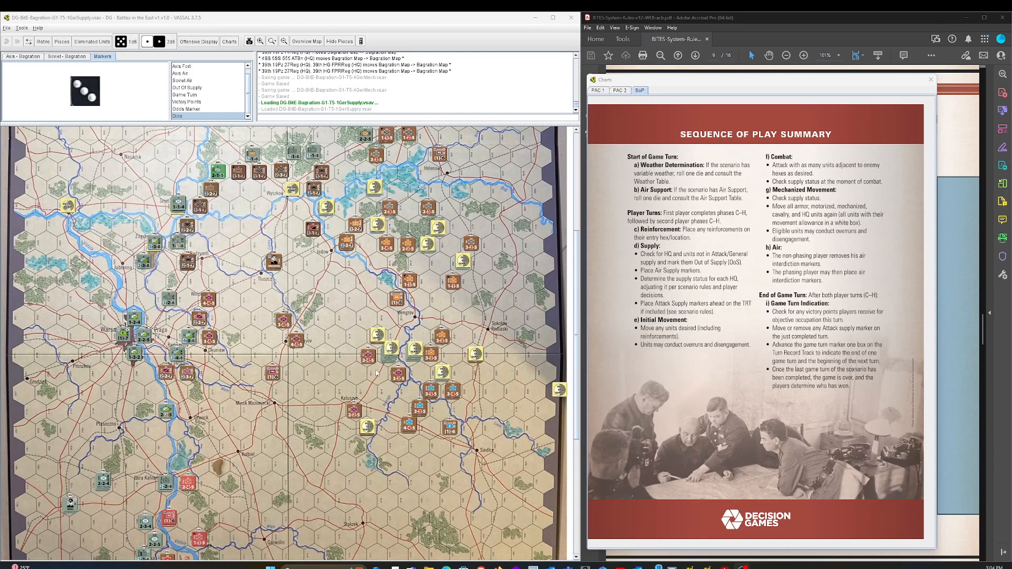
{"action": "scroll", "coordinate": [378, 373], "scroll_direction": "up", "scroll_amount": 3}
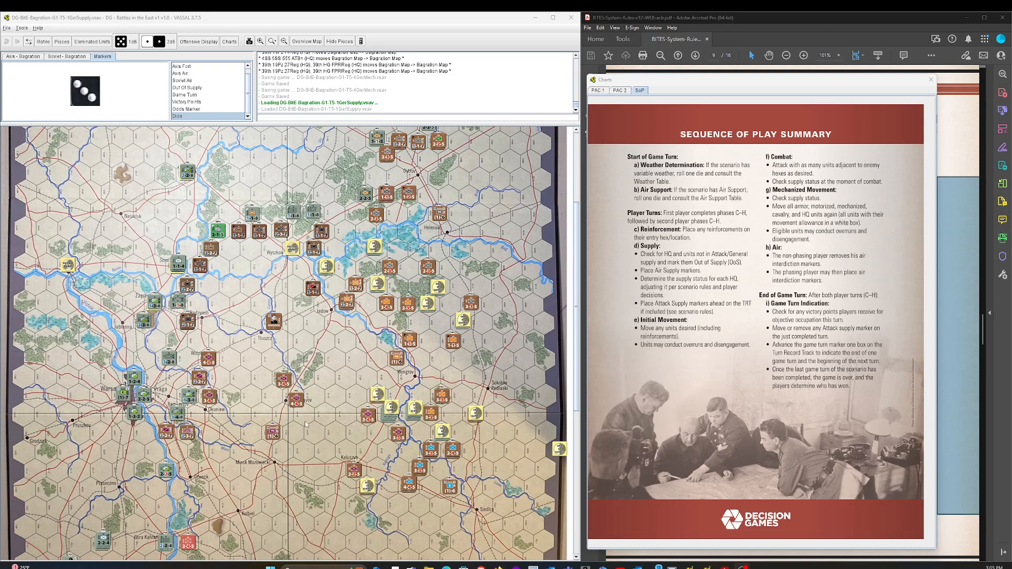
{"action": "scroll", "coordinate": [301, 401], "scroll_direction": "up", "scroll_amount": 2}
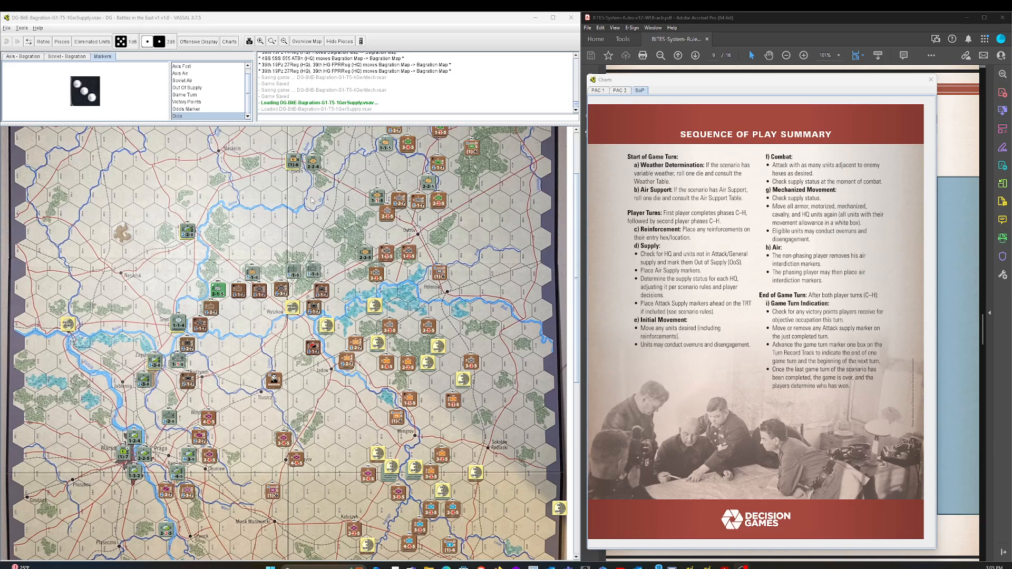
{"action": "scroll", "coordinate": [316, 198], "scroll_direction": "down", "scroll_amount": 8}
{"action": "scroll", "coordinate": [312, 201], "scroll_direction": "down", "scroll_amount": 2}
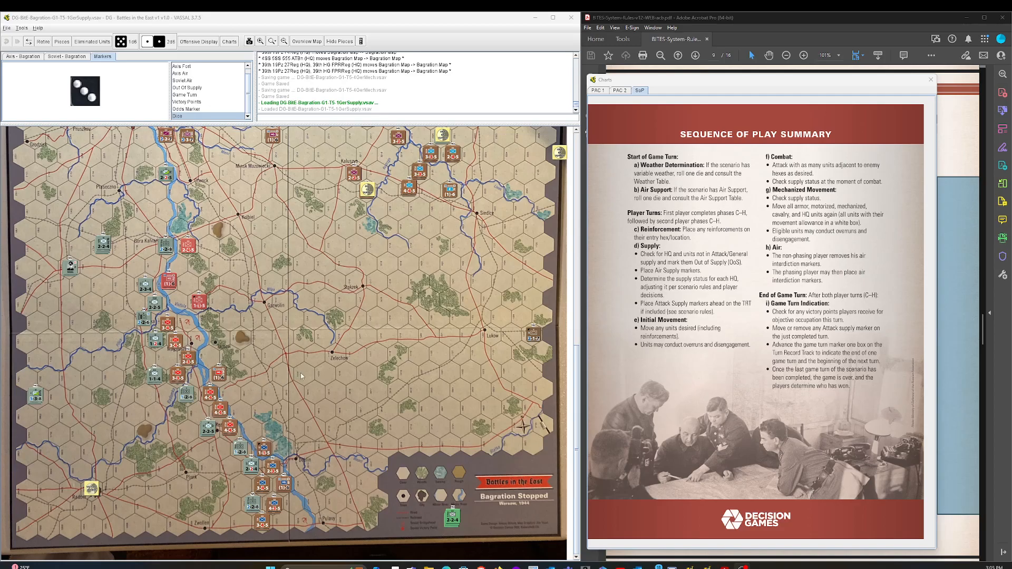
{"action": "scroll", "coordinate": [321, 371], "scroll_direction": "up", "scroll_amount": 6}
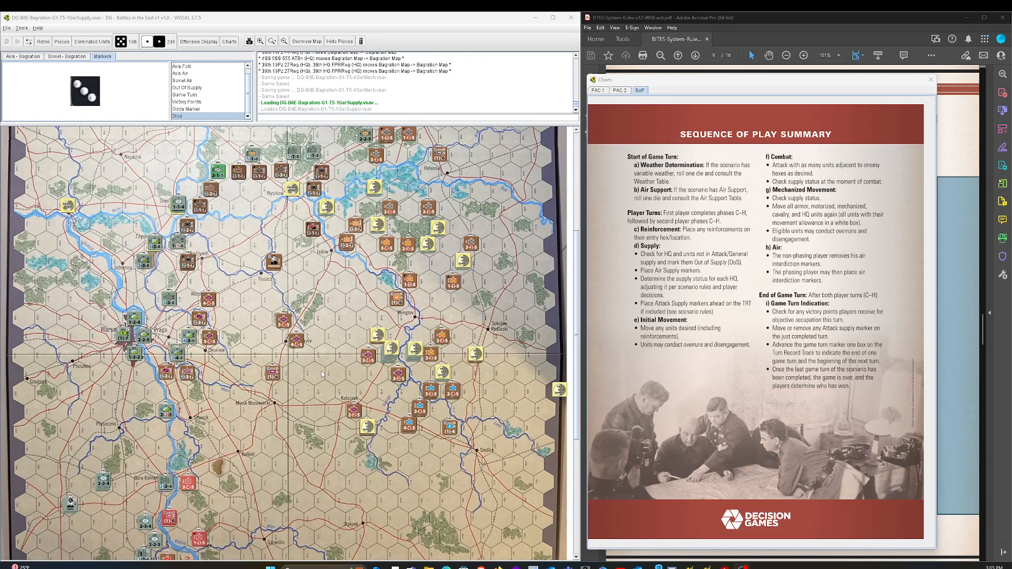
{"action": "scroll", "coordinate": [323, 373], "scroll_direction": "up", "scroll_amount": 3}
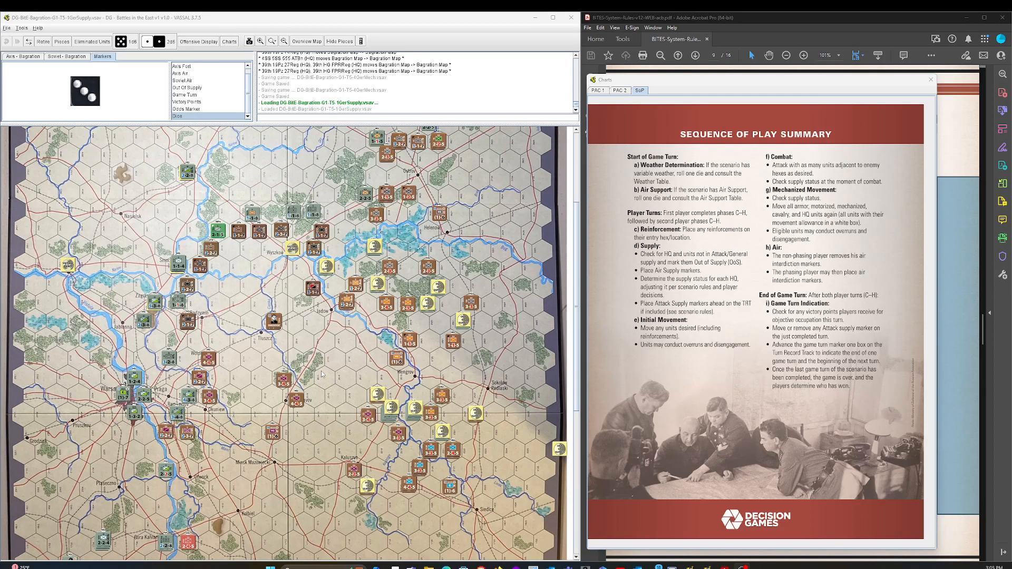
{"action": "scroll", "coordinate": [322, 373], "scroll_direction": "up", "scroll_amount": 3}
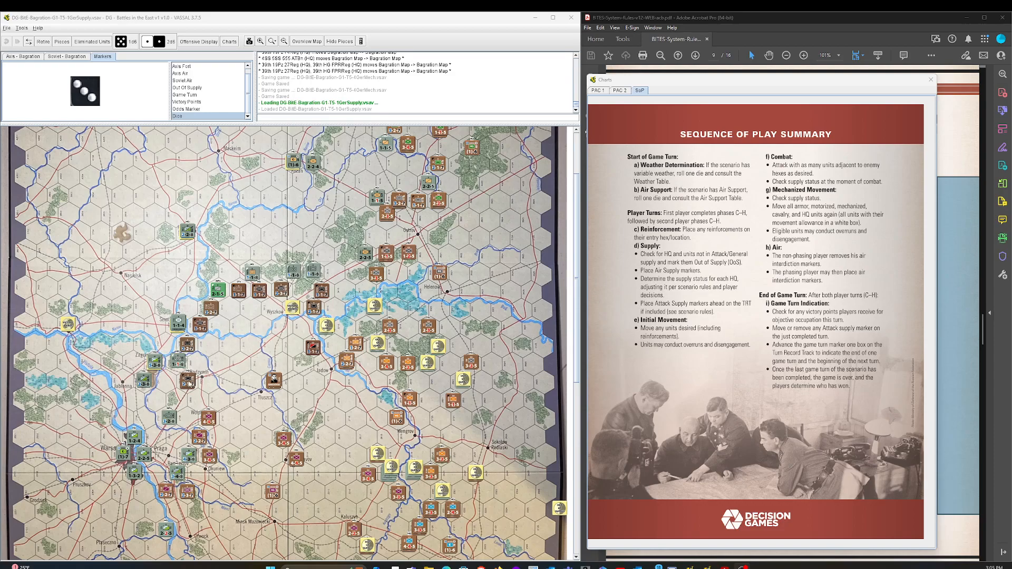
{"action": "scroll", "coordinate": [328, 309], "scroll_direction": "up", "scroll_amount": 3}
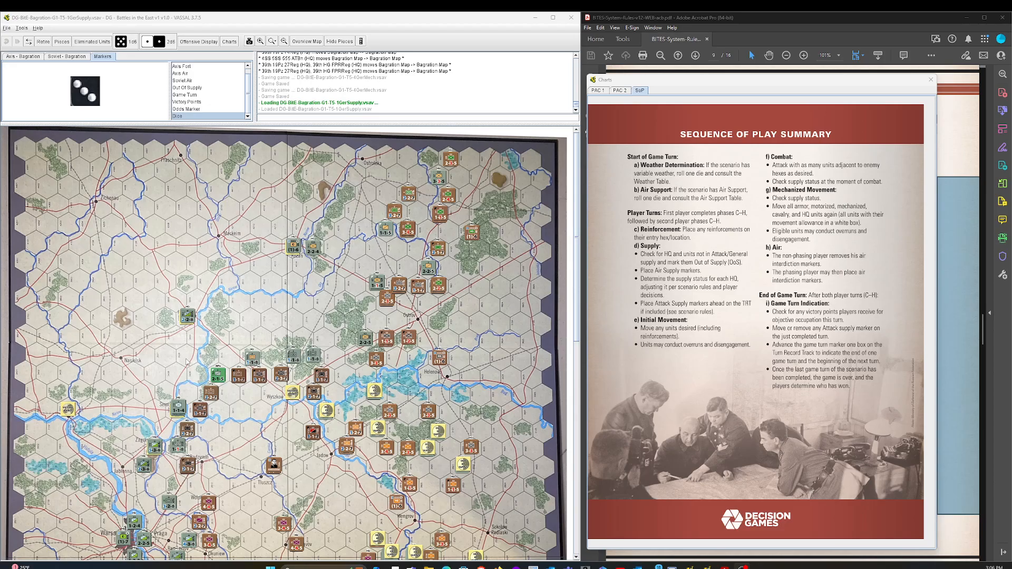
{"action": "scroll", "coordinate": [270, 288], "scroll_direction": "down", "scroll_amount": 5}
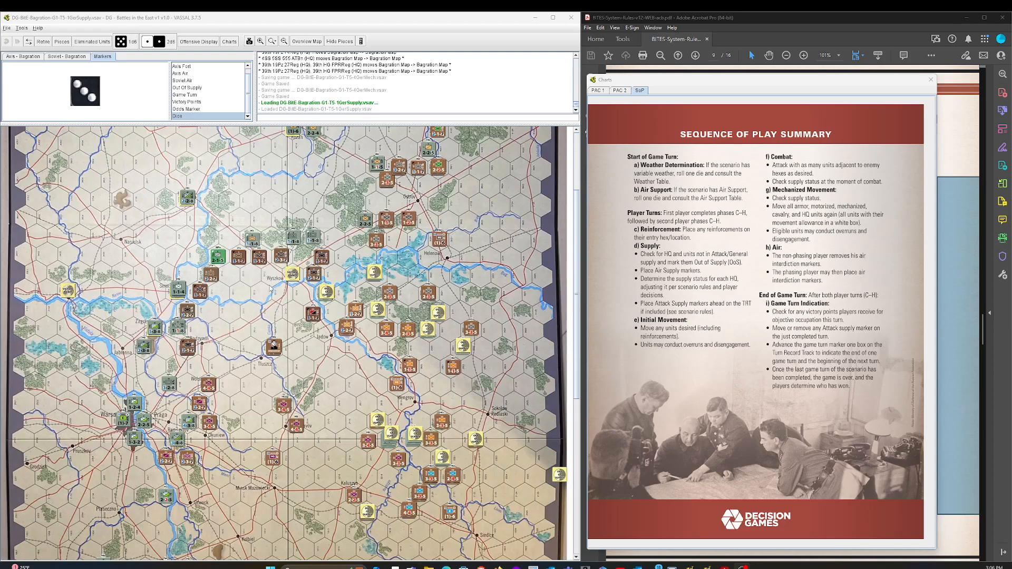
{"action": "scroll", "coordinate": [269, 287], "scroll_direction": "down", "scroll_amount": 5}
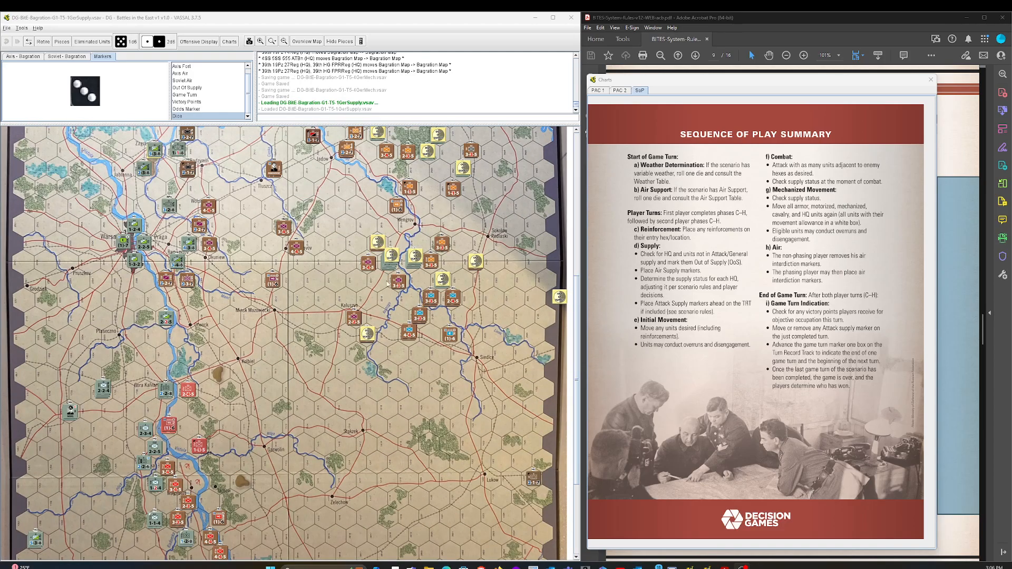
{"action": "scroll", "coordinate": [321, 278], "scroll_direction": "up", "scroll_amount": 5}
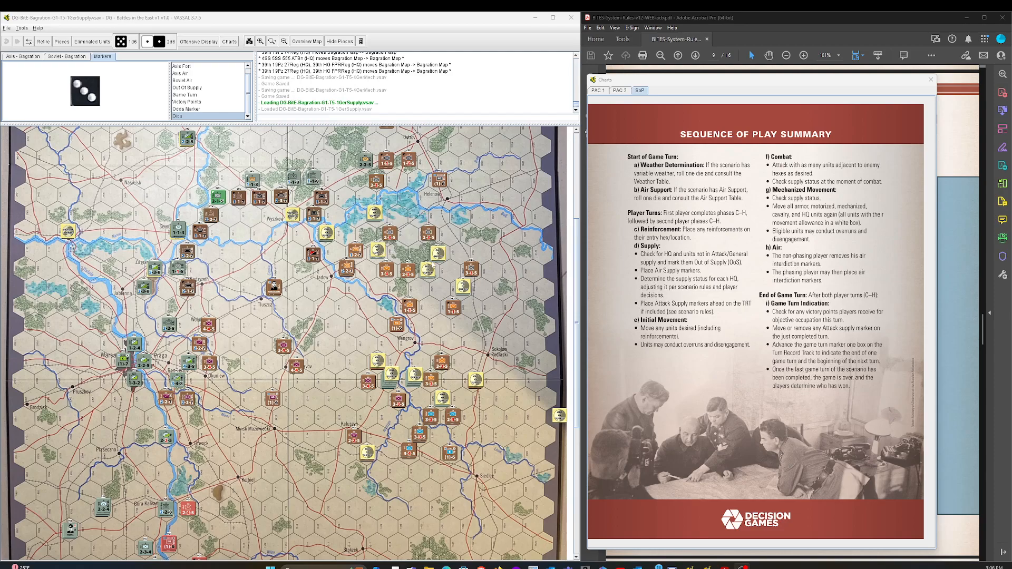
{"action": "scroll", "coordinate": [467, 317], "scroll_direction": "up", "scroll_amount": 3}
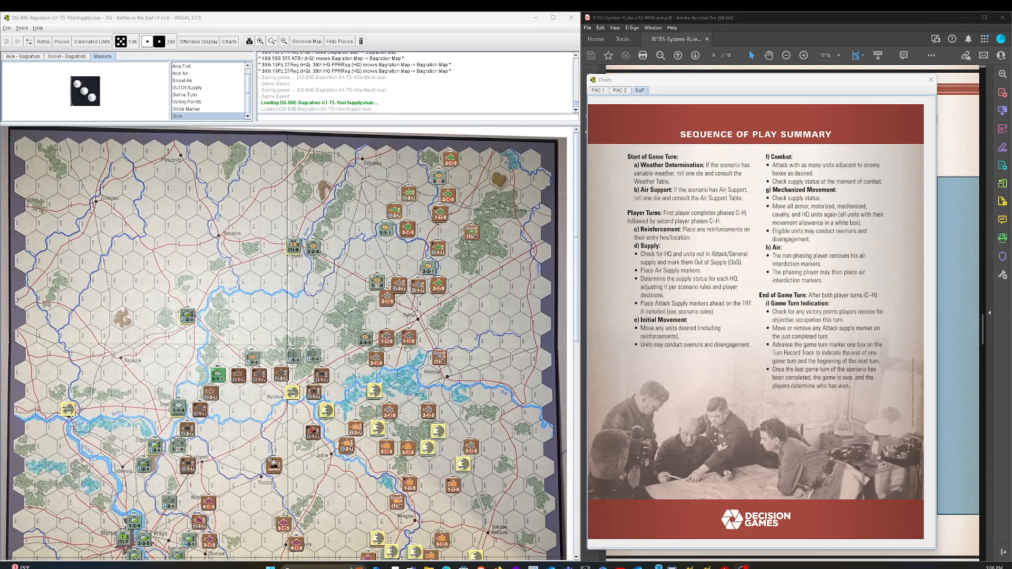
{"action": "scroll", "coordinate": [482, 388], "scroll_direction": "down", "scroll_amount": 1}
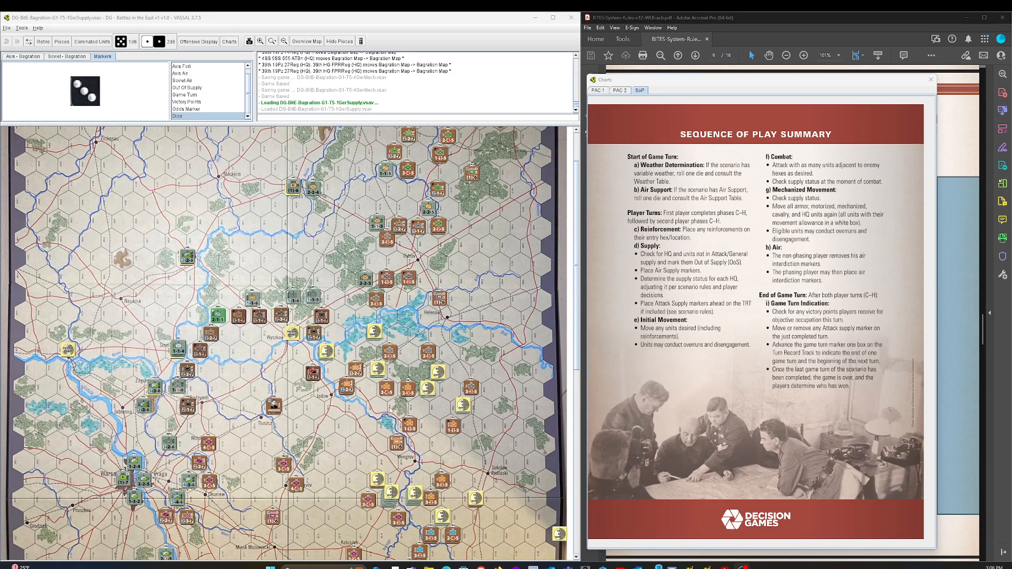
{"action": "scroll", "coordinate": [258, 386], "scroll_direction": "down", "scroll_amount": 5}
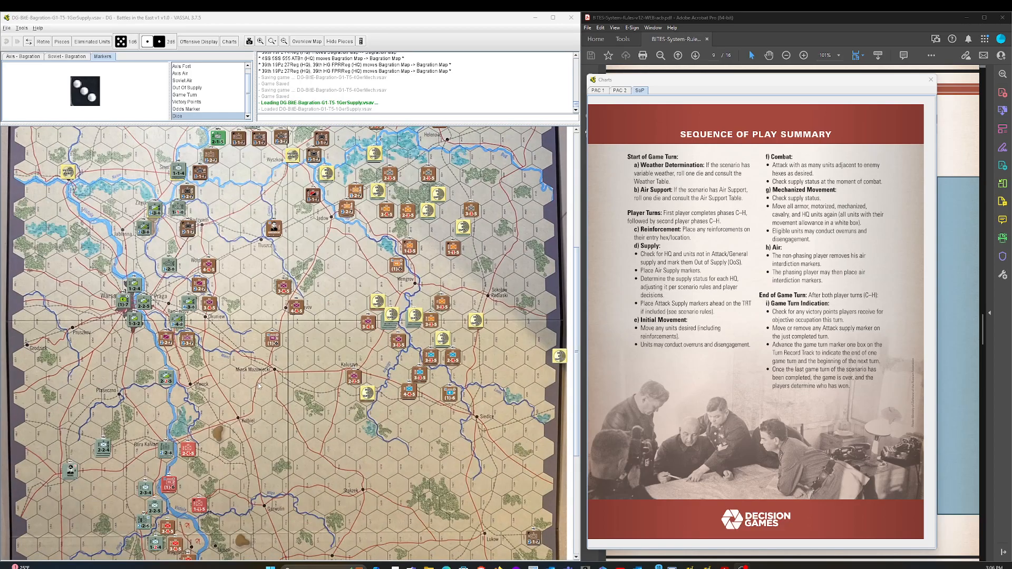
{"action": "scroll", "coordinate": [260, 386], "scroll_direction": "up", "scroll_amount": 2}
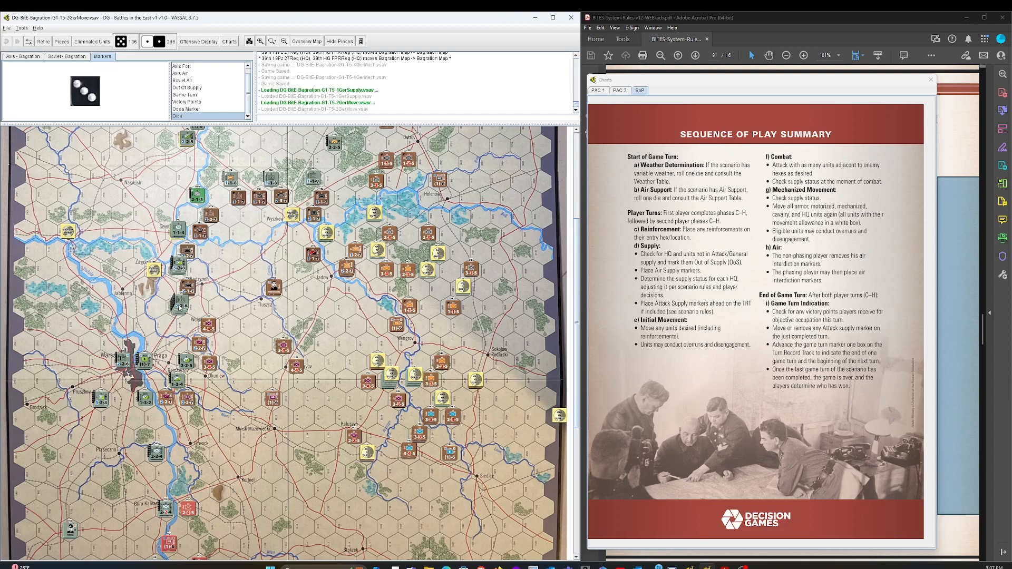
{"action": "scroll", "coordinate": [219, 320], "scroll_direction": "down", "scroll_amount": 3}
{"action": "scroll", "coordinate": [220, 320], "scroll_direction": "down", "scroll_amount": 3}
{"action": "scroll", "coordinate": [219, 321], "scroll_direction": "down", "scroll_amount": 3}
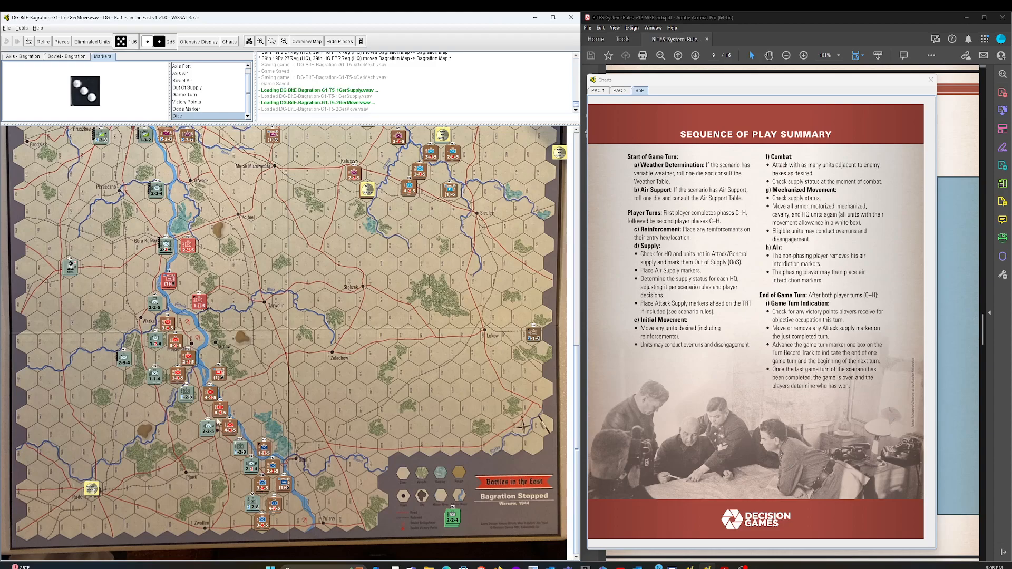
{"action": "scroll", "coordinate": [218, 423], "scroll_direction": "up", "scroll_amount": 2}
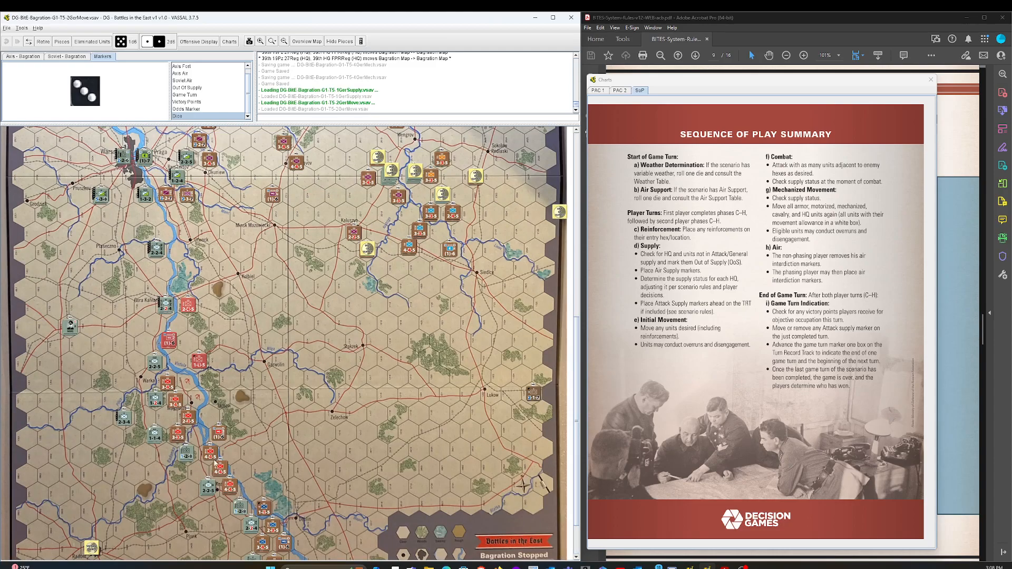
{"action": "scroll", "coordinate": [208, 441], "scroll_direction": "up", "scroll_amount": 2}
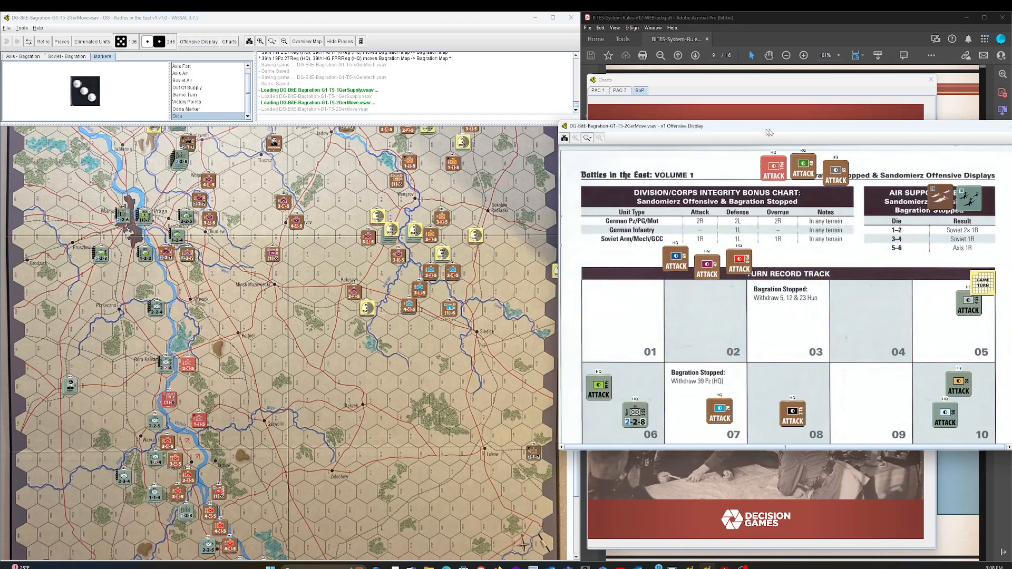
{"action": "left_click_drag", "start_coordinate": [870, 127], "coordinate": [443, 135]}
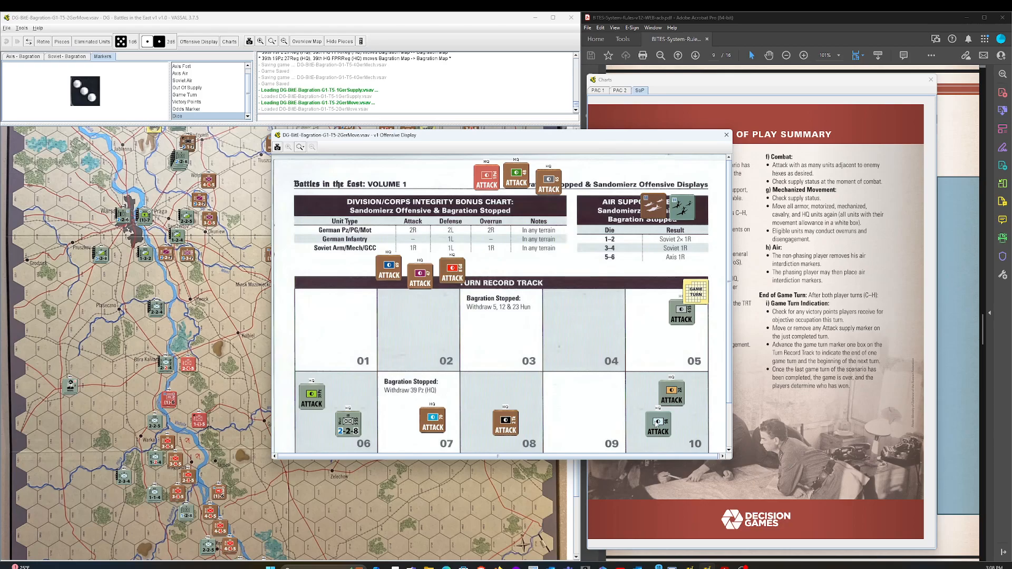
{"action": "left_click", "coordinate": [726, 136]}
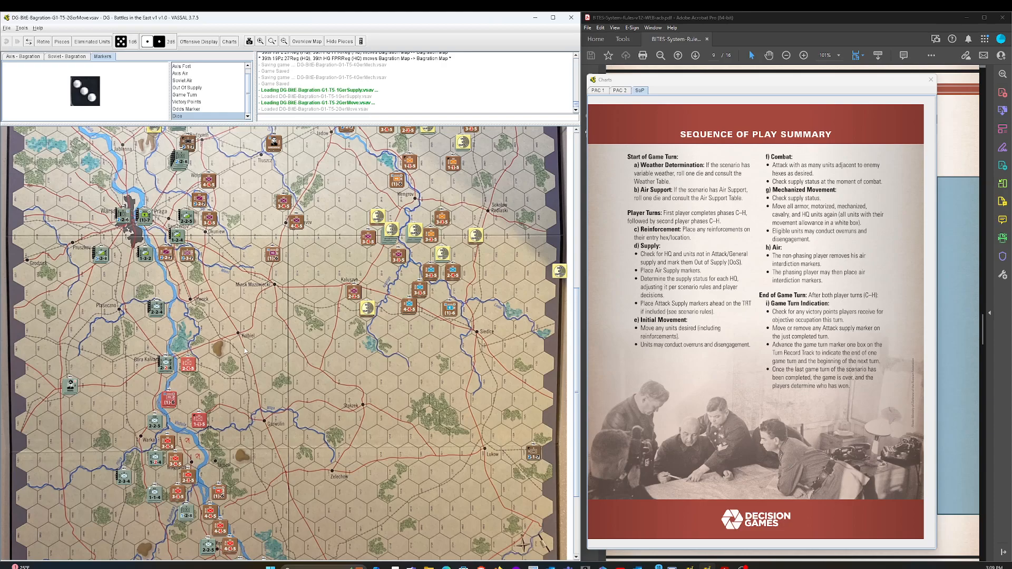
{"action": "scroll", "coordinate": [212, 333], "scroll_direction": "up", "scroll_amount": 3}
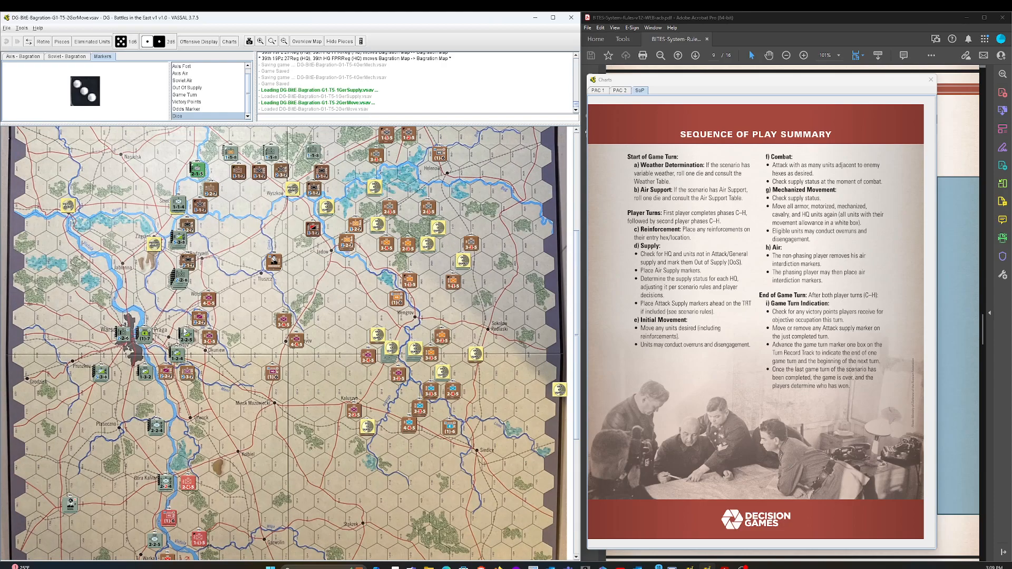
{"action": "scroll", "coordinate": [147, 394], "scroll_direction": "down", "scroll_amount": 2}
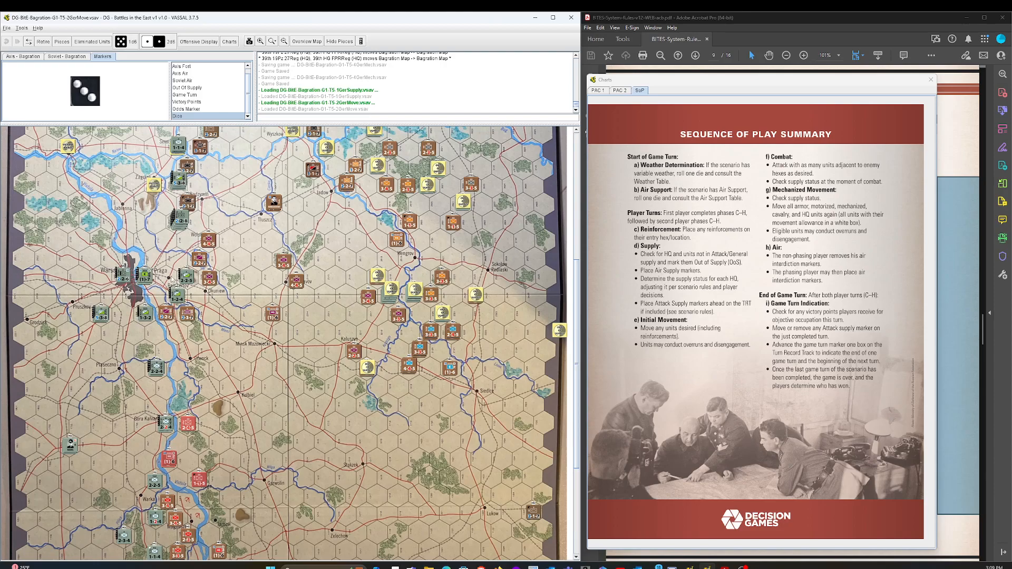
Show the movement trails of the 2-2-5 counter and the counter near Okuniew
{"action": "right_click", "coordinate": [187, 274]}
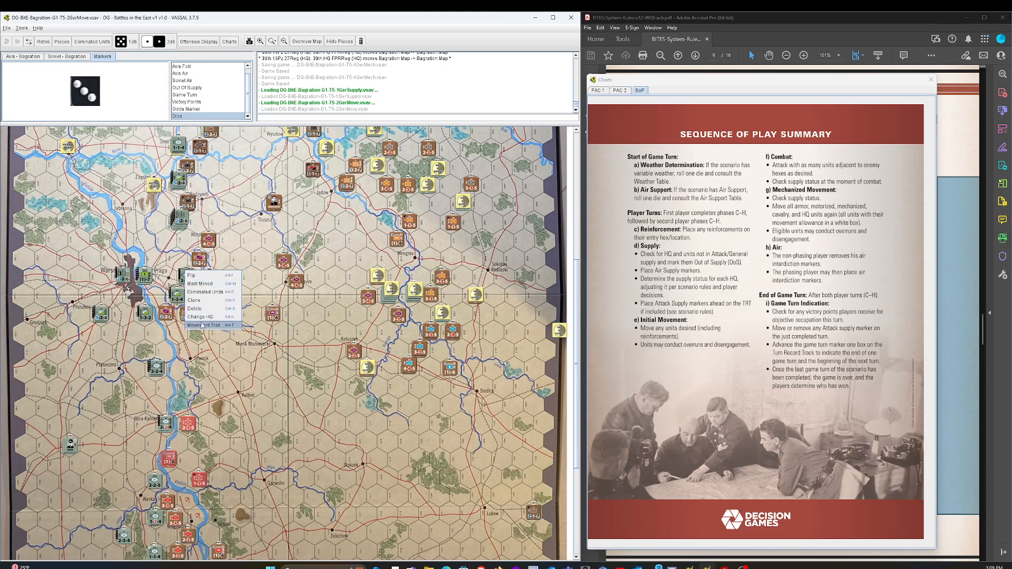
{"action": "left_click", "coordinate": [203, 326]}
{"action": "right_click", "coordinate": [188, 280]}
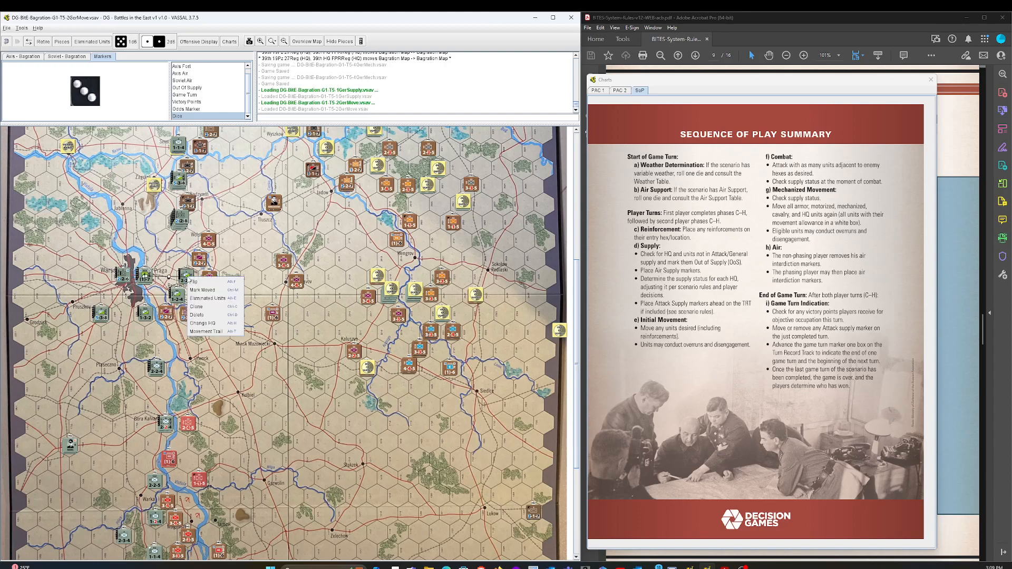
{"action": "left_click", "coordinate": [205, 331]}
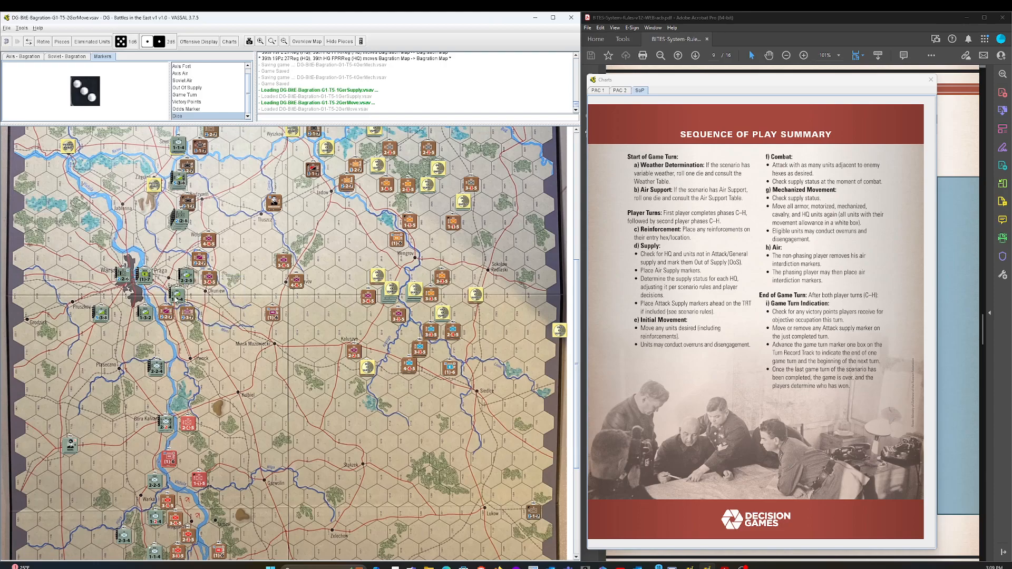
Show the 1-2-4 counter's movement trail, then dismiss another counter's menu unchanged
{"action": "right_click", "coordinate": [178, 297]}
{"action": "left_click", "coordinate": [194, 350]}
{"action": "right_click", "coordinate": [177, 298]}
{"action": "left_click", "coordinate": [194, 351]}
{"action": "scroll", "coordinate": [123, 273], "scroll_direction": "up", "scroll_amount": 5}
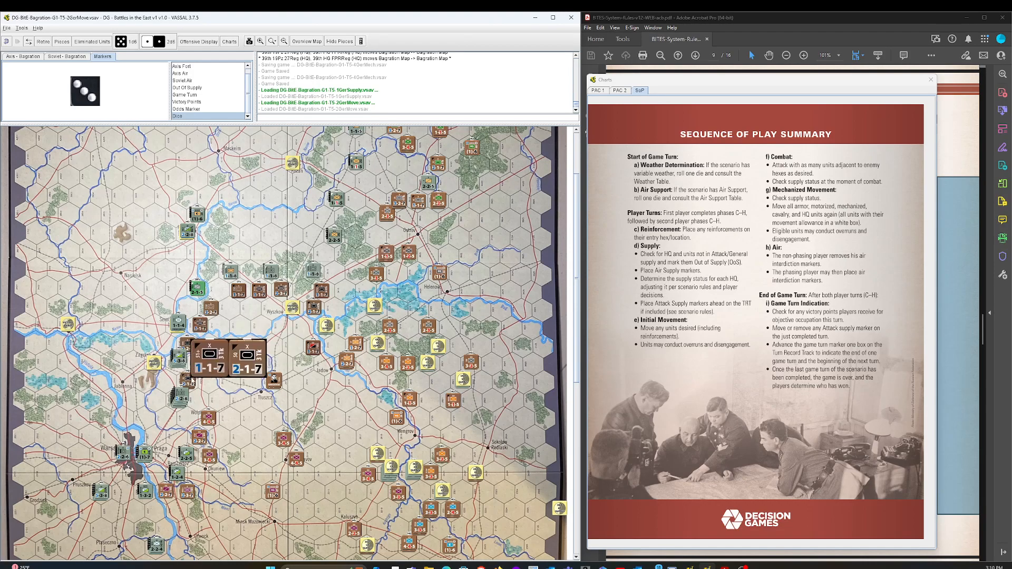
Toggle the Charts window and switch from the PAC 2 chart to the PAC 1 combat results table
{"action": "left_click", "coordinate": [228, 41]}
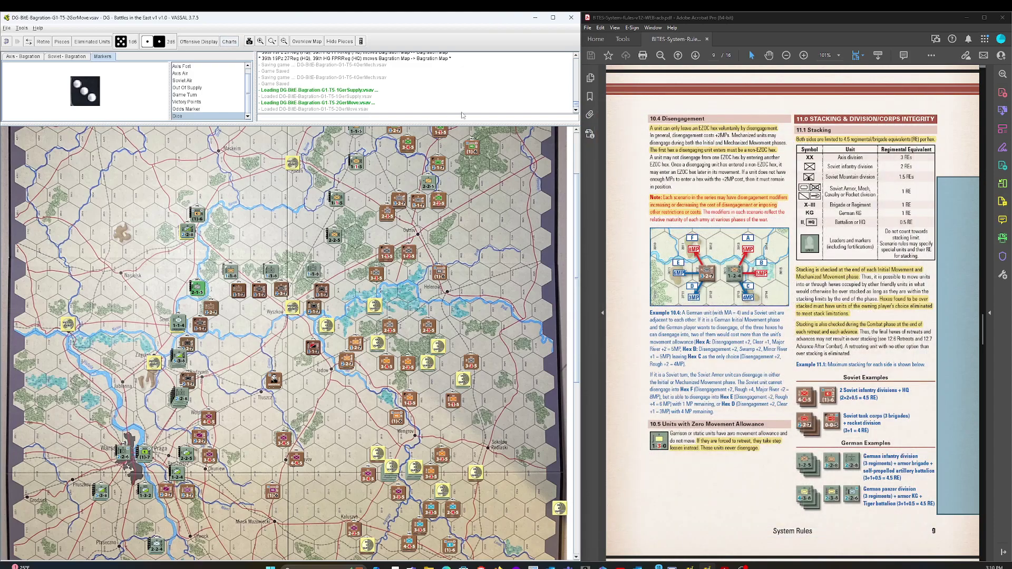
{"action": "left_click", "coordinate": [228, 42]}
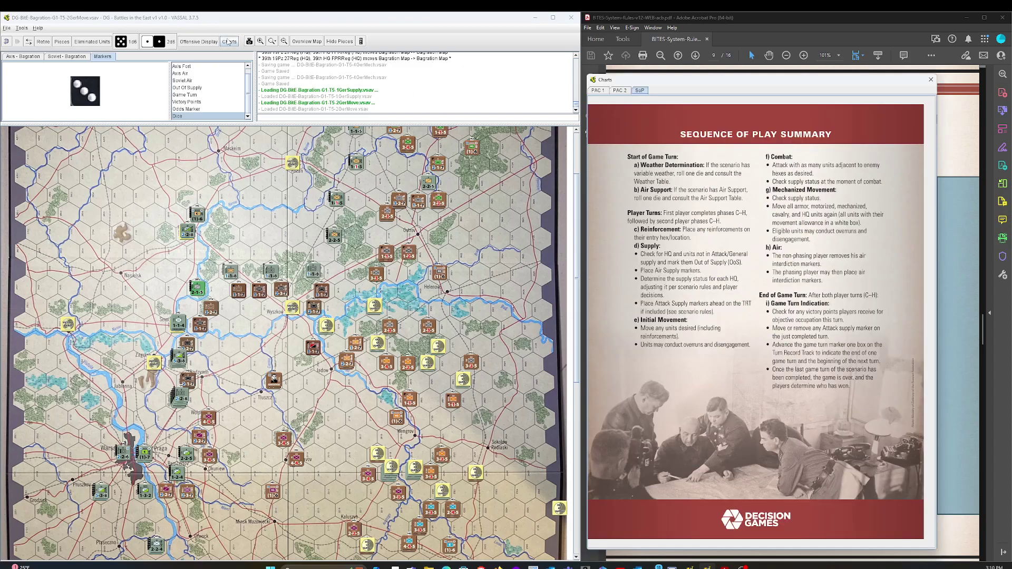
{"action": "left_click", "coordinate": [620, 90]}
{"action": "left_click", "coordinate": [599, 91]}
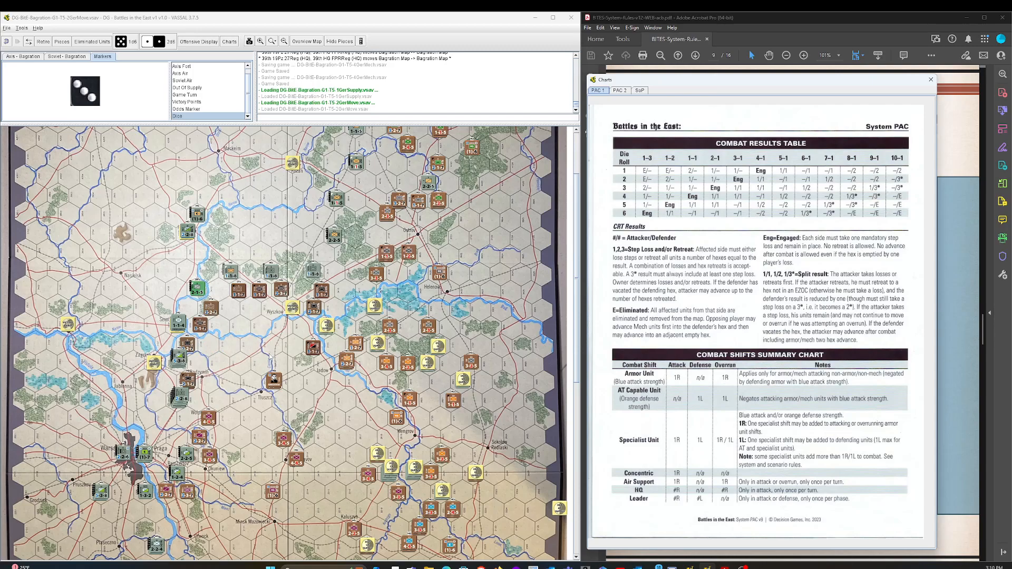
{"action": "scroll", "coordinate": [337, 284], "scroll_direction": "up", "scroll_amount": 3}
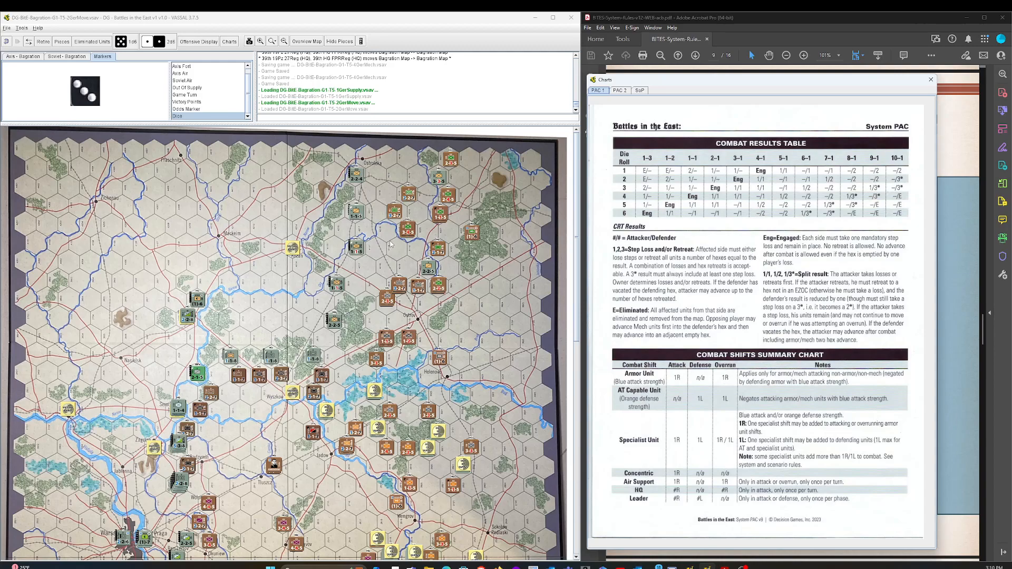
{"action": "mouse_move", "coordinate": [428, 269]}
{"action": "scroll", "coordinate": [377, 251], "scroll_direction": "down", "scroll_amount": 3}
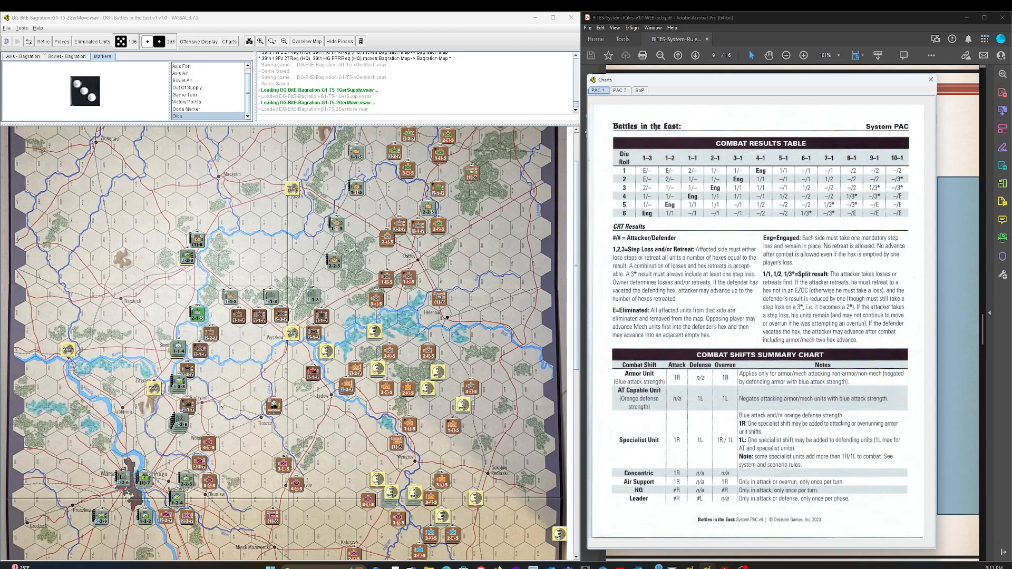
{"action": "scroll", "coordinate": [220, 404], "scroll_direction": "down", "scroll_amount": 3}
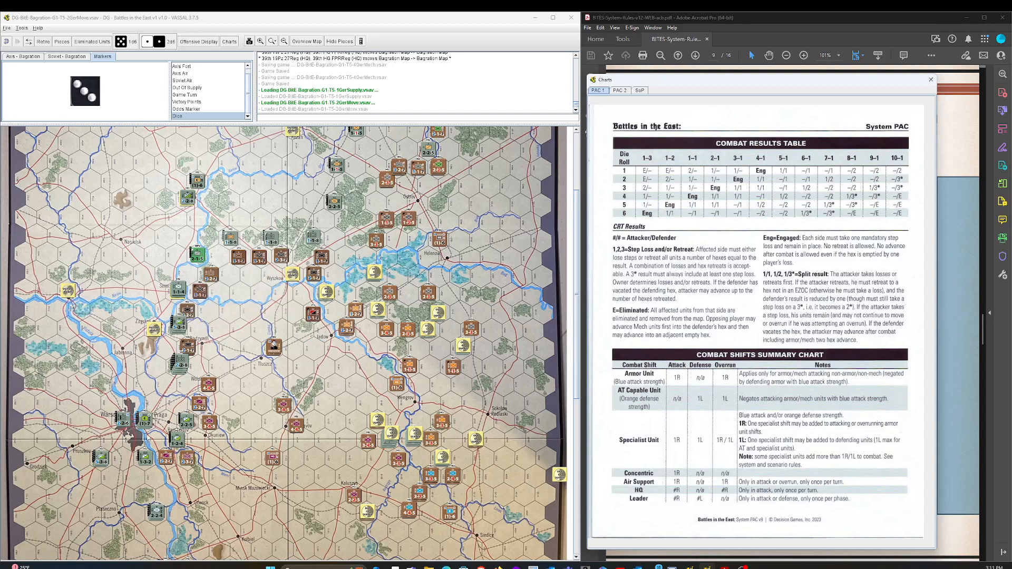
{"action": "mouse_move", "coordinate": [178, 417]}
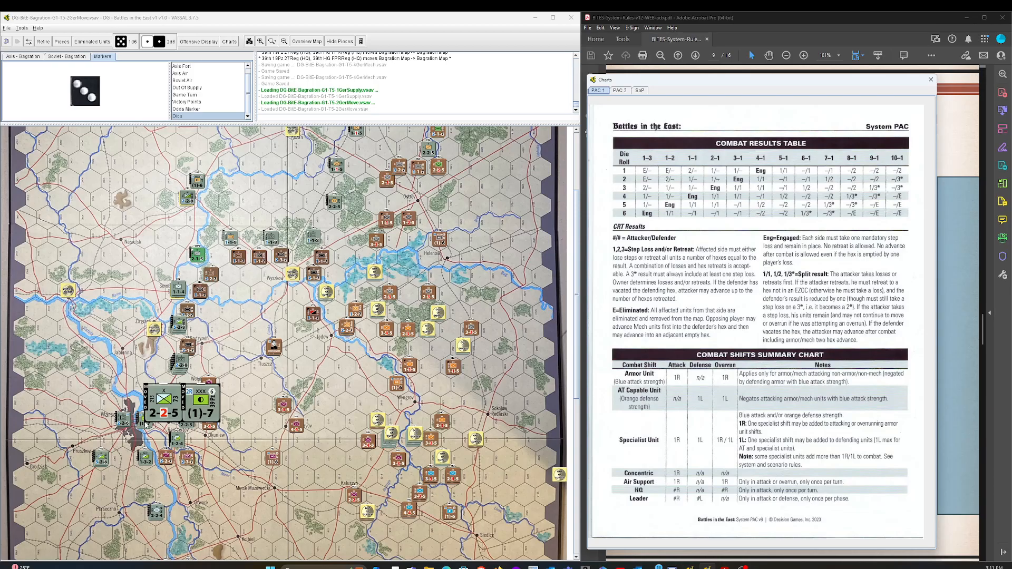
{"action": "scroll", "coordinate": [285, 340], "scroll_direction": "up", "scroll_amount": 3}
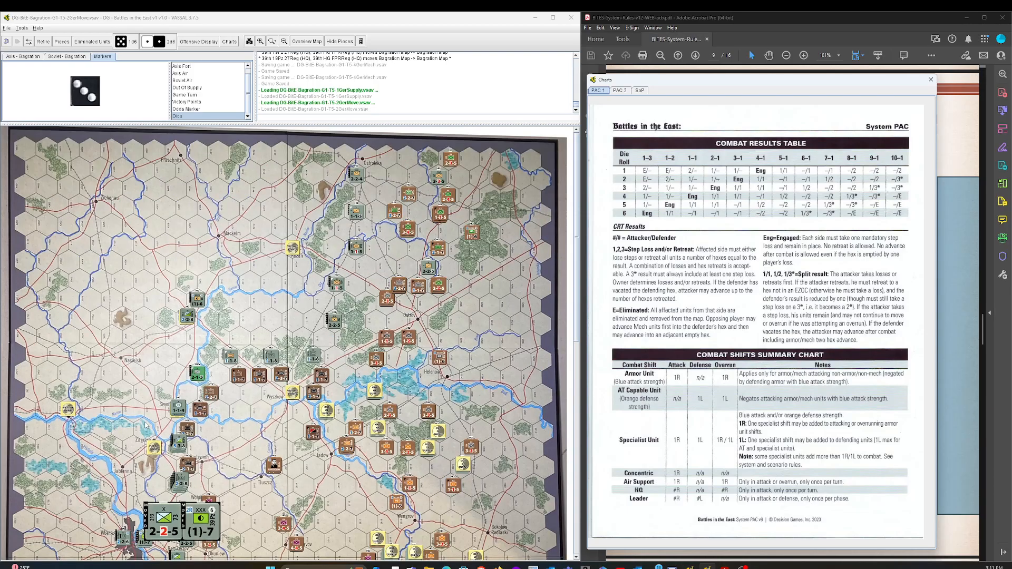
{"action": "scroll", "coordinate": [284, 340], "scroll_direction": "down", "scroll_amount": 2}
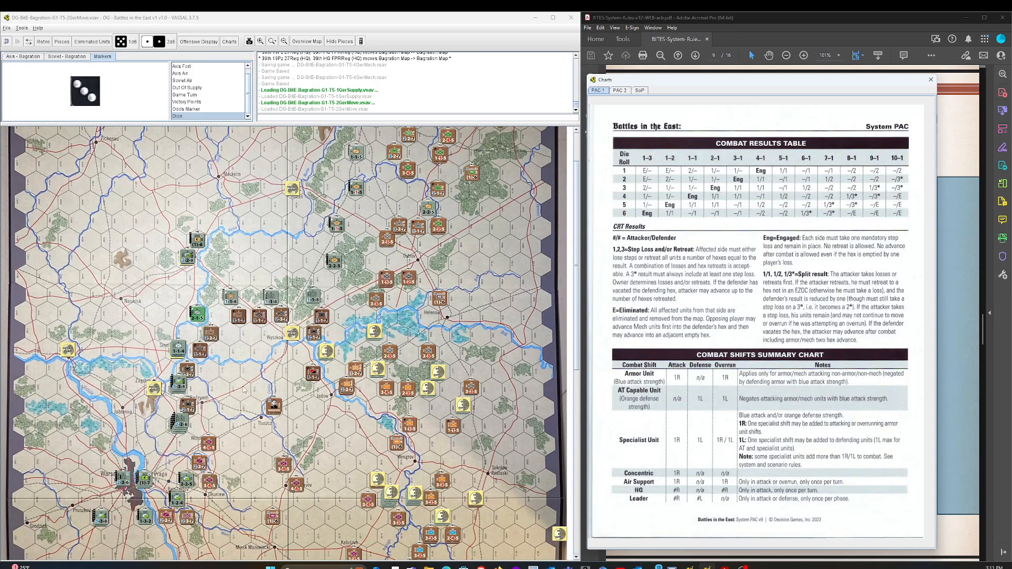
{"action": "scroll", "coordinate": [246, 390], "scroll_direction": "down", "scroll_amount": 5}
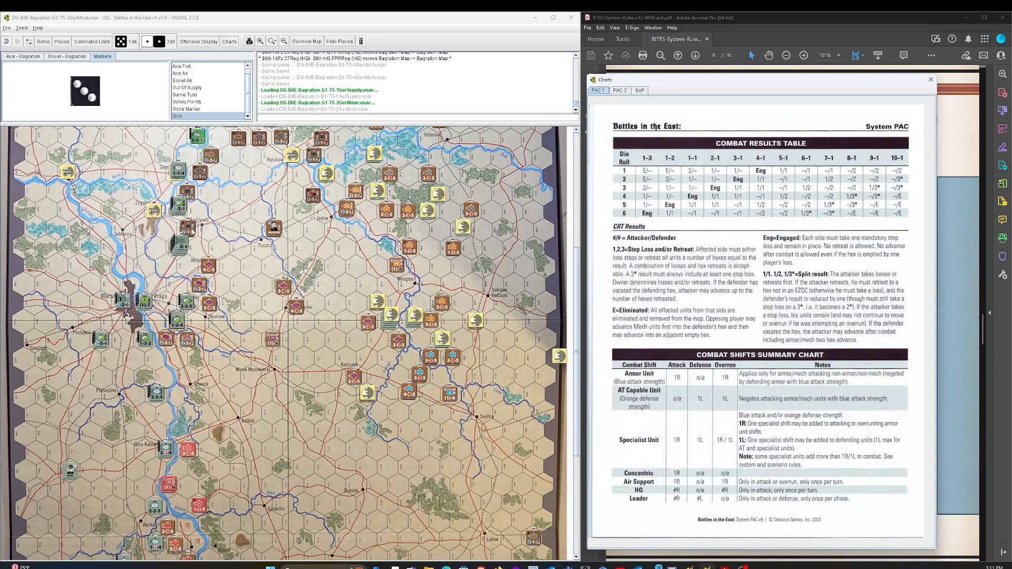
{"action": "mouse_move", "coordinate": [187, 224]}
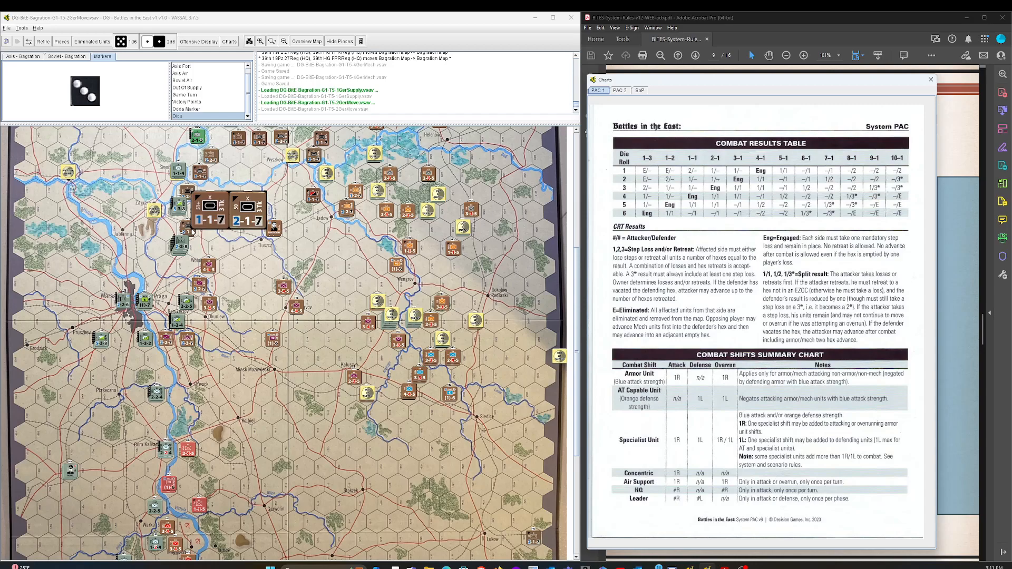
{"action": "scroll", "coordinate": [196, 231], "scroll_direction": "up", "scroll_amount": 3}
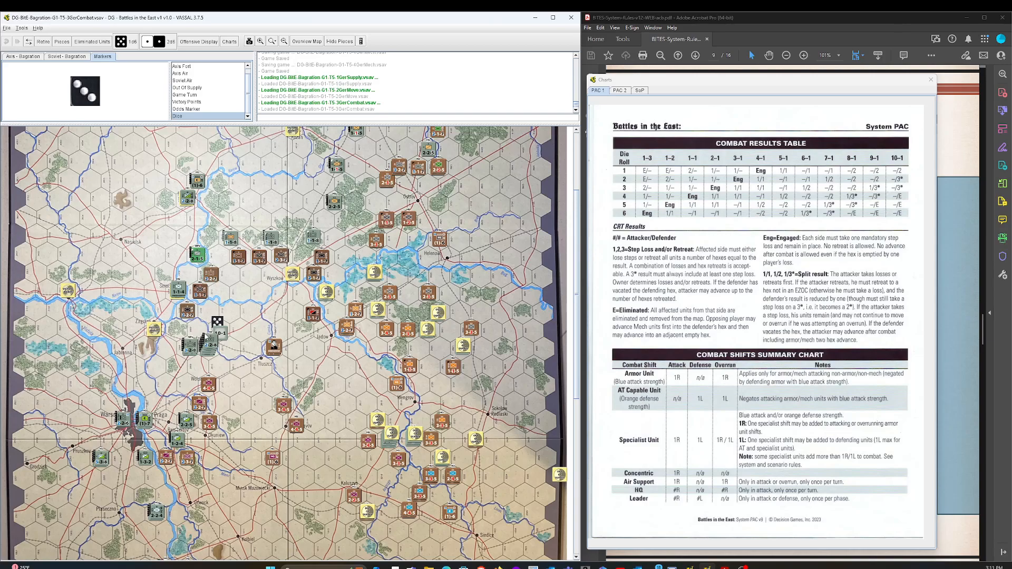
Show the Eliminated Units box and move its window over the map
{"action": "left_click", "coordinate": [91, 41]}
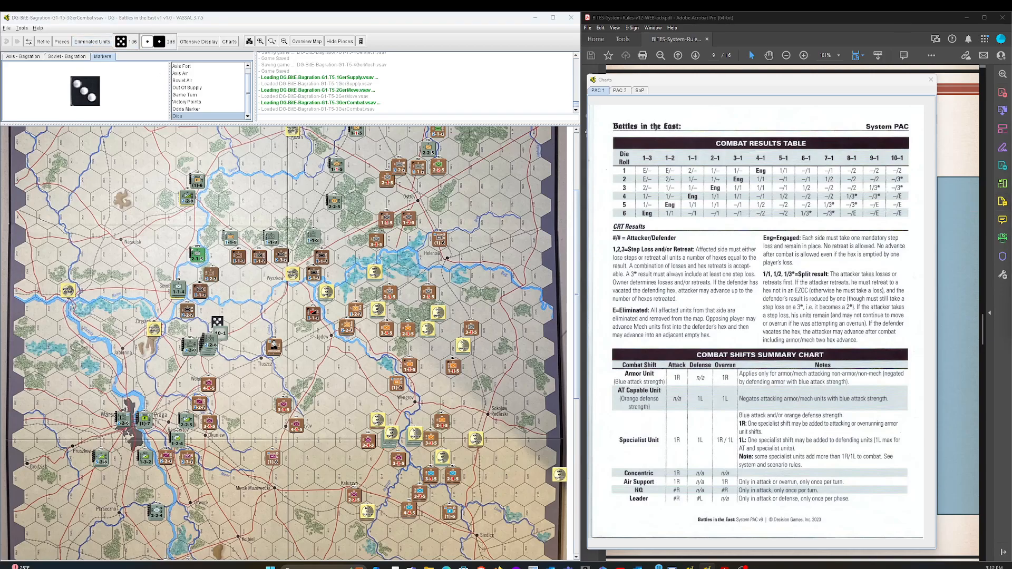
{"action": "left_click_drag", "start_coordinate": [671, 144], "coordinate": [458, 154]}
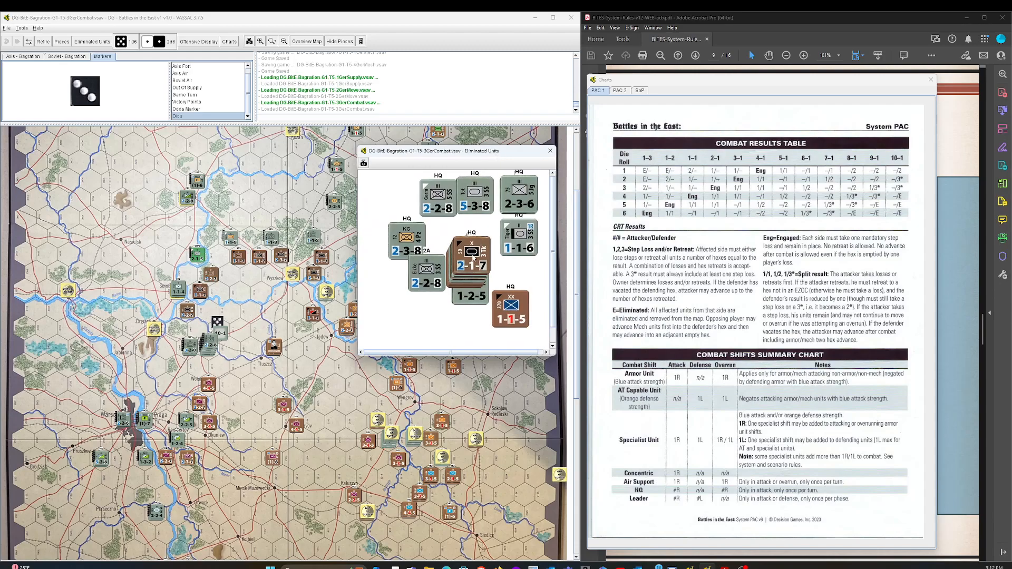
Drag the 3Tk, two 7GCC, 3Tk 1-1-7, 27Gd and 16Tk counters into a separate pile
{"action": "left_click_drag", "start_coordinate": [486, 204], "coordinate": [507, 297]}
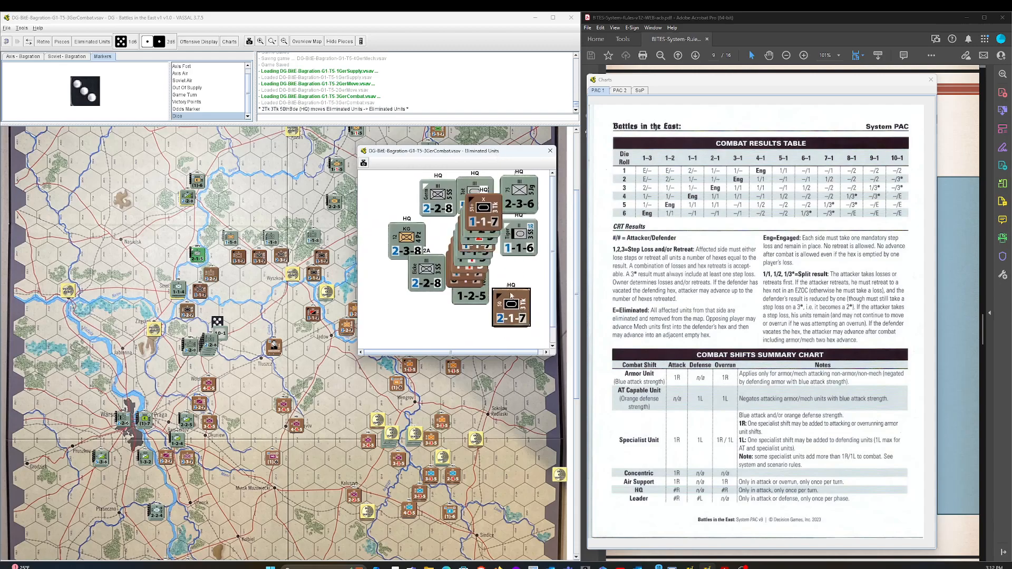
{"action": "left_click_drag", "start_coordinate": [471, 265], "coordinate": [510, 305]}
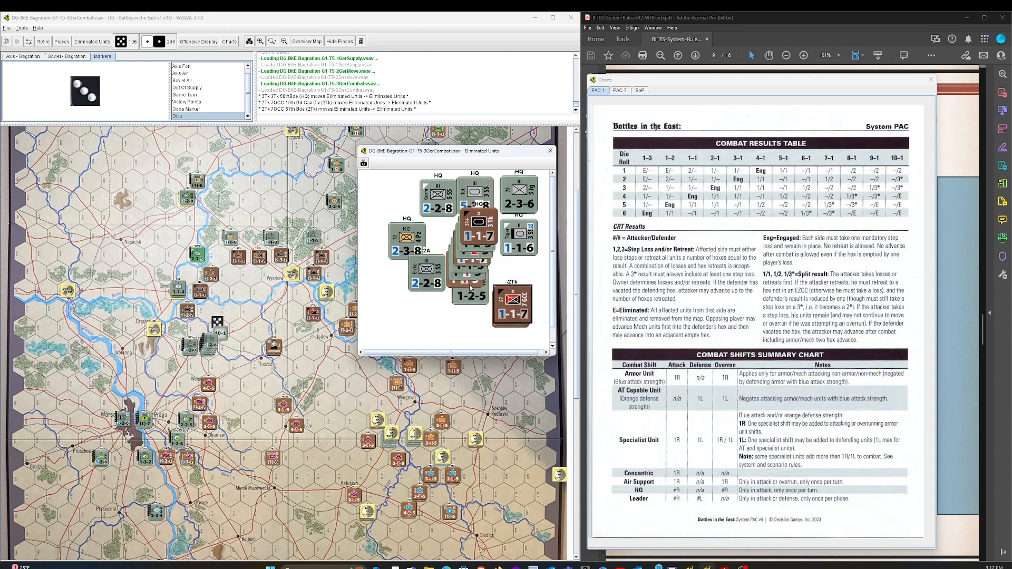
{"action": "left_click_drag", "start_coordinate": [471, 273], "coordinate": [512, 300]}
{"action": "left_click_drag", "start_coordinate": [482, 237], "coordinate": [515, 284]}
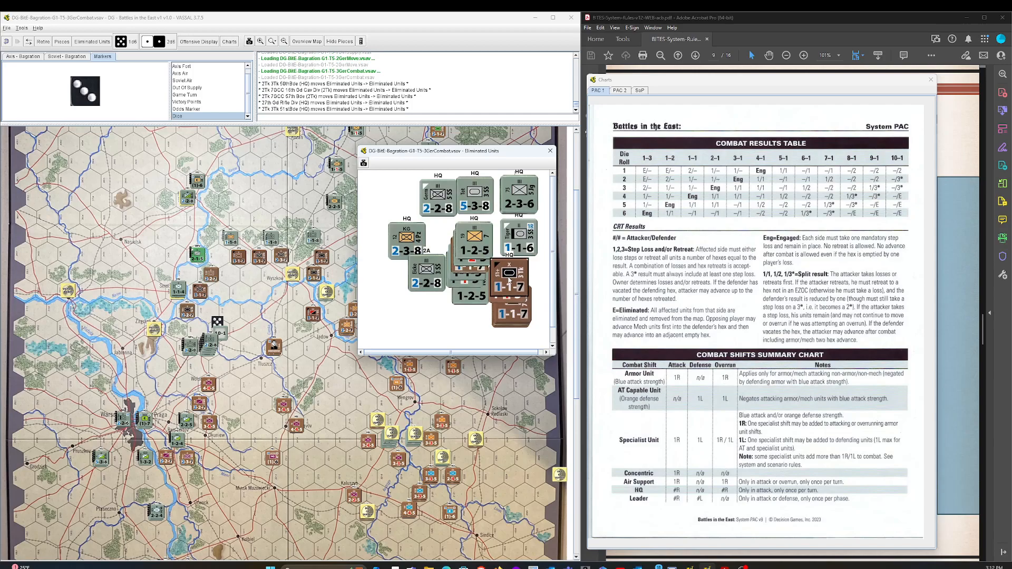
{"action": "left_click_drag", "start_coordinate": [471, 277], "coordinate": [516, 308]}
{"action": "left_click_drag", "start_coordinate": [474, 273], "coordinate": [516, 304]}
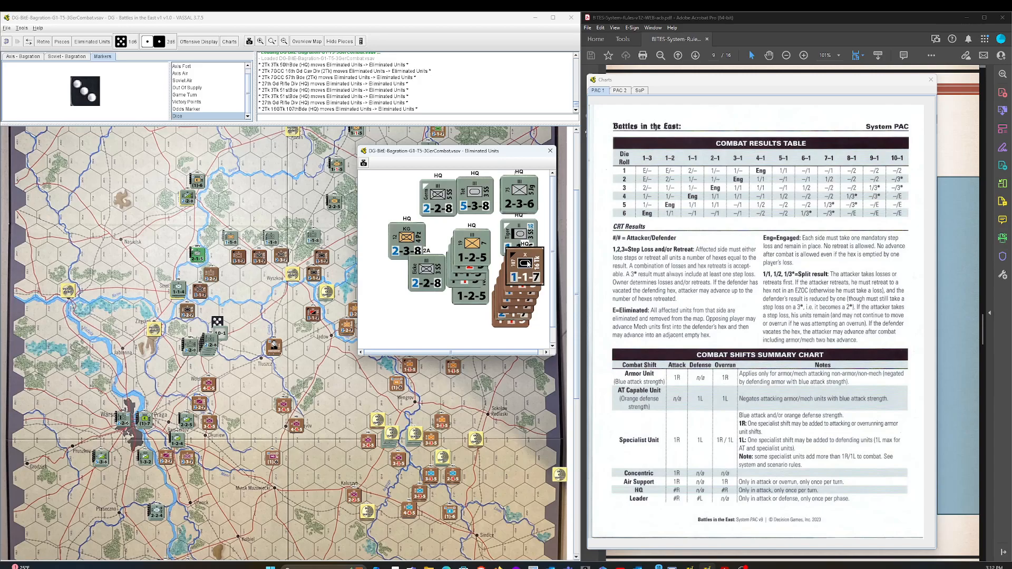
Collapse the new pile into one stack and close the Eliminated Units window
{"action": "left_click", "coordinate": [522, 244]}
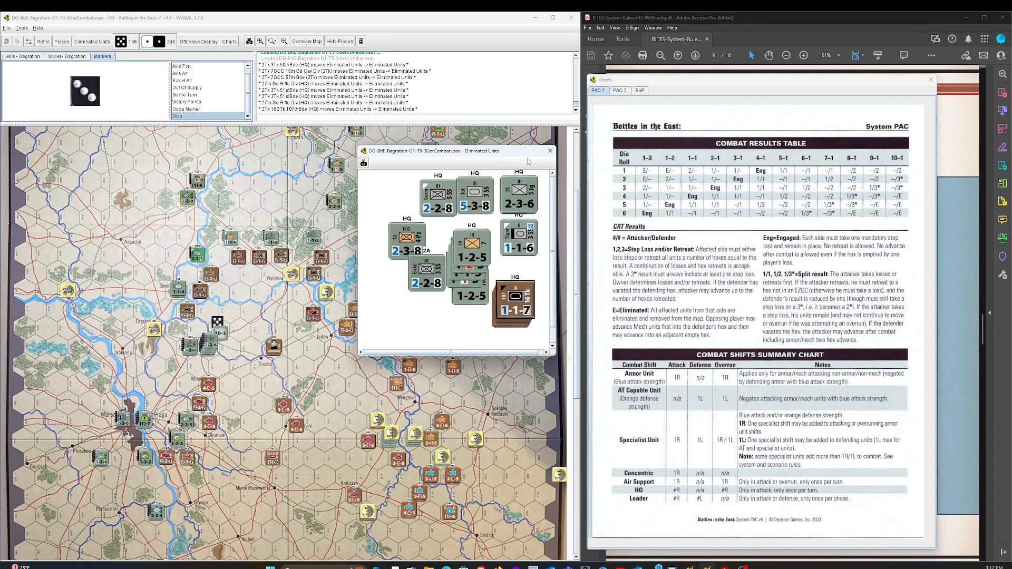
{"action": "left_click", "coordinate": [551, 152]}
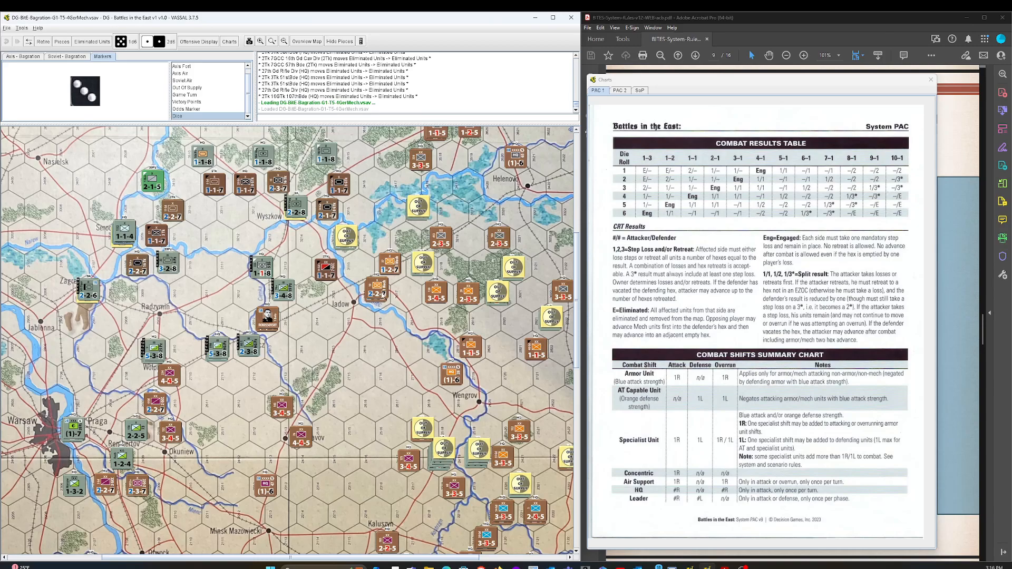
{"action": "scroll", "coordinate": [382, 295], "scroll_direction": "down", "scroll_amount": 2}
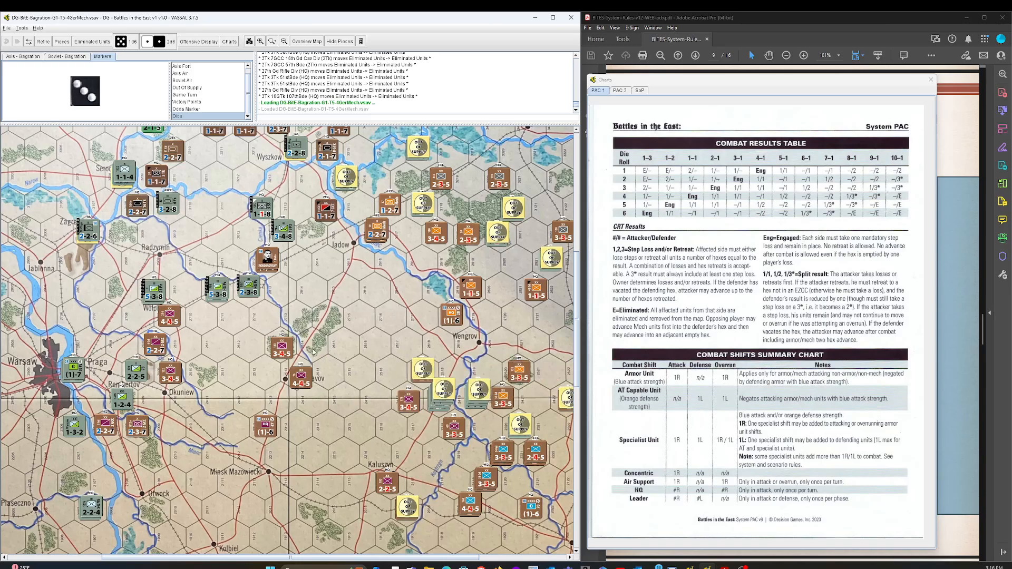
{"action": "scroll", "coordinate": [254, 296], "scroll_direction": "up", "scroll_amount": 3}
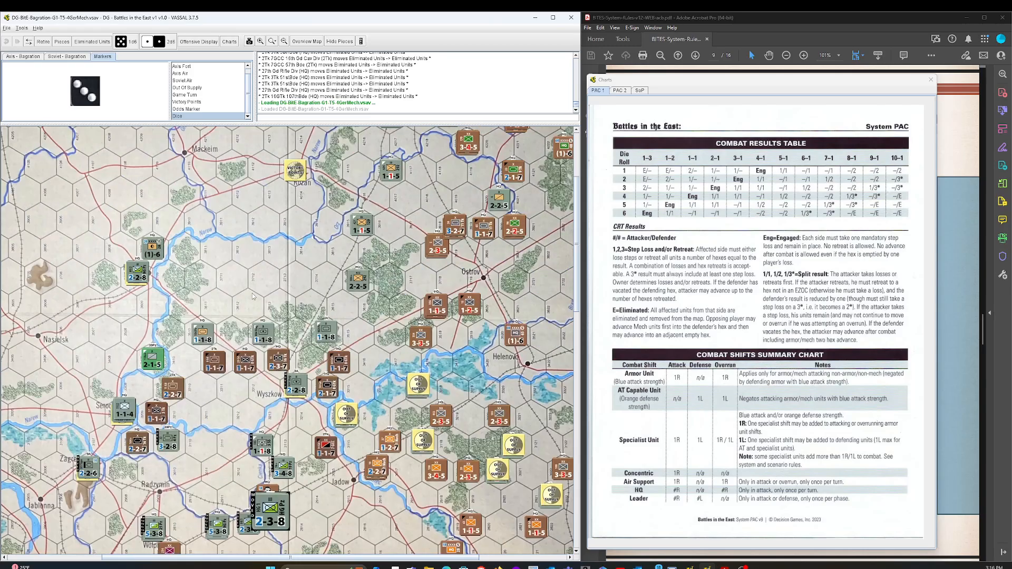
{"action": "scroll", "coordinate": [253, 296], "scroll_direction": "up", "scroll_amount": 3}
{"action": "scroll", "coordinate": [253, 296], "scroll_direction": "up", "scroll_amount": 2}
{"action": "scroll", "coordinate": [253, 296], "scroll_direction": "down", "scroll_amount": 3}
{"action": "scroll", "coordinate": [253, 297], "scroll_direction": "down", "scroll_amount": 2}
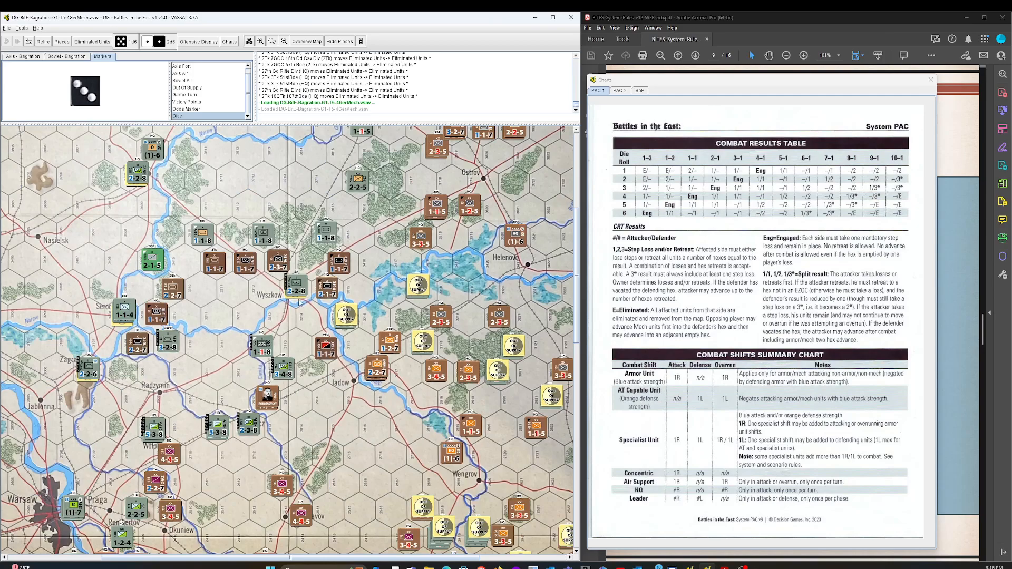
{"action": "scroll", "coordinate": [297, 302], "scroll_direction": "up", "scroll_amount": 3}
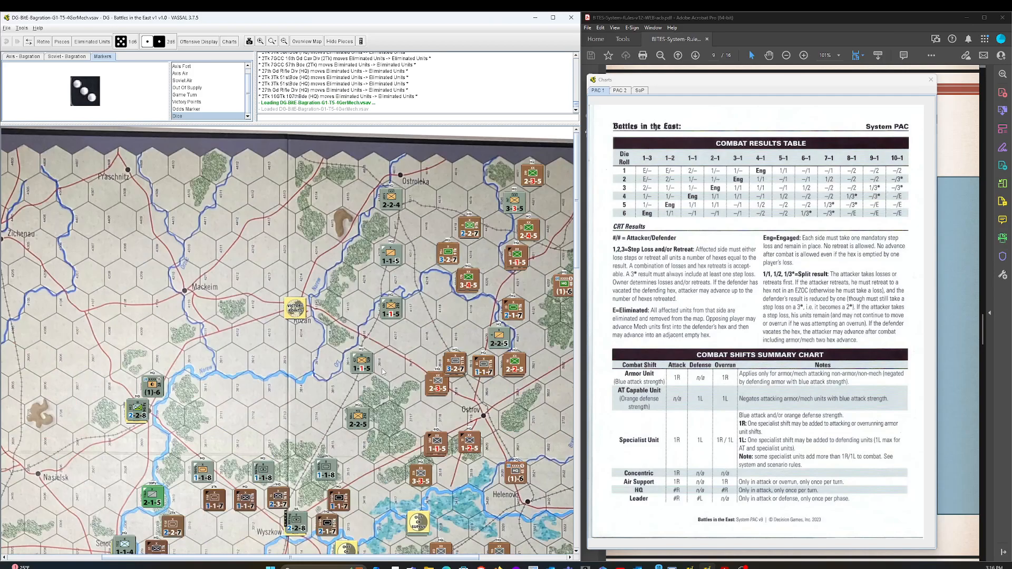
{"action": "scroll", "coordinate": [384, 370], "scroll_direction": "down", "scroll_amount": 4}
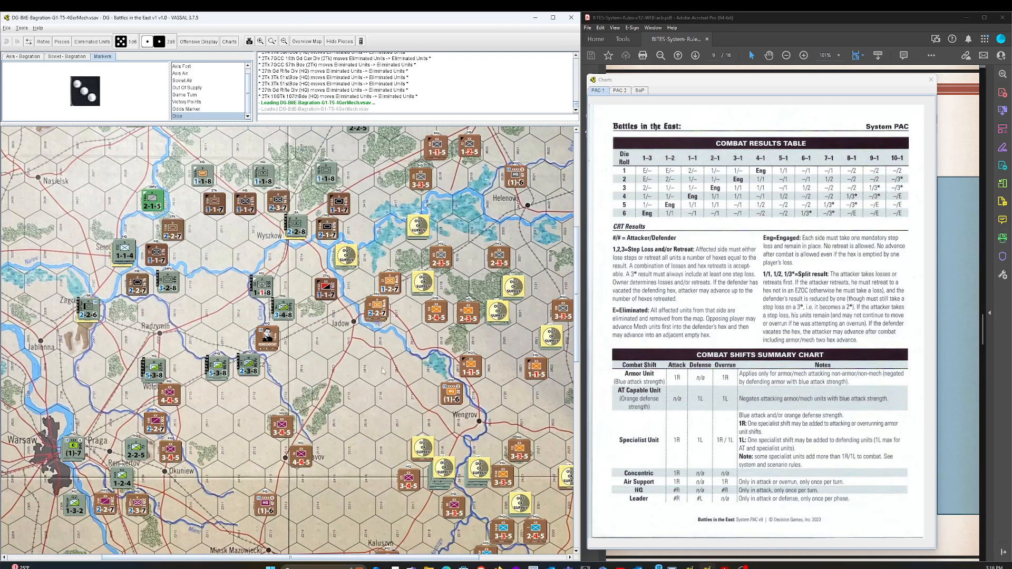
{"action": "left_click", "coordinate": [199, 42]}
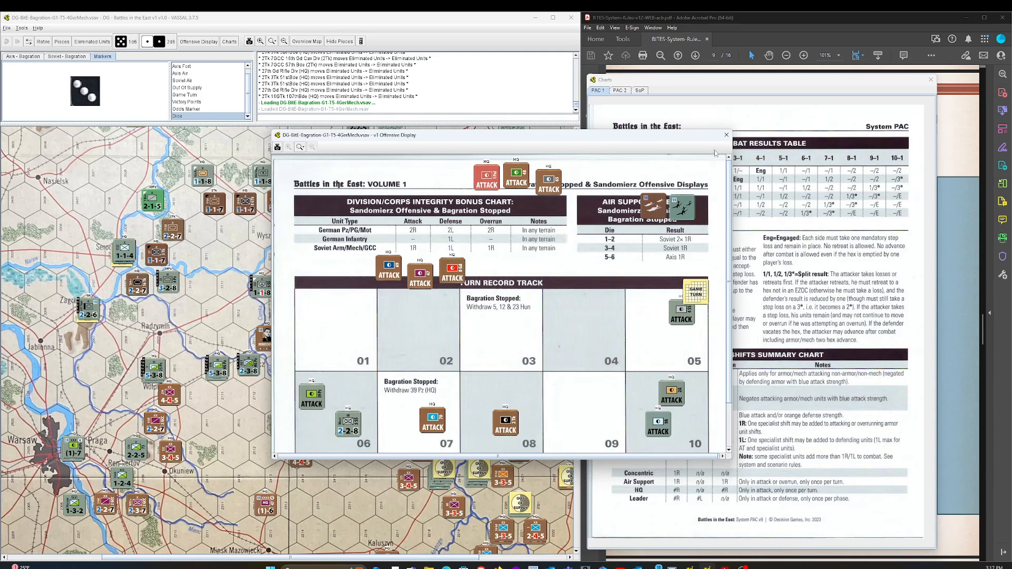
{"action": "left_click", "coordinate": [728, 135]}
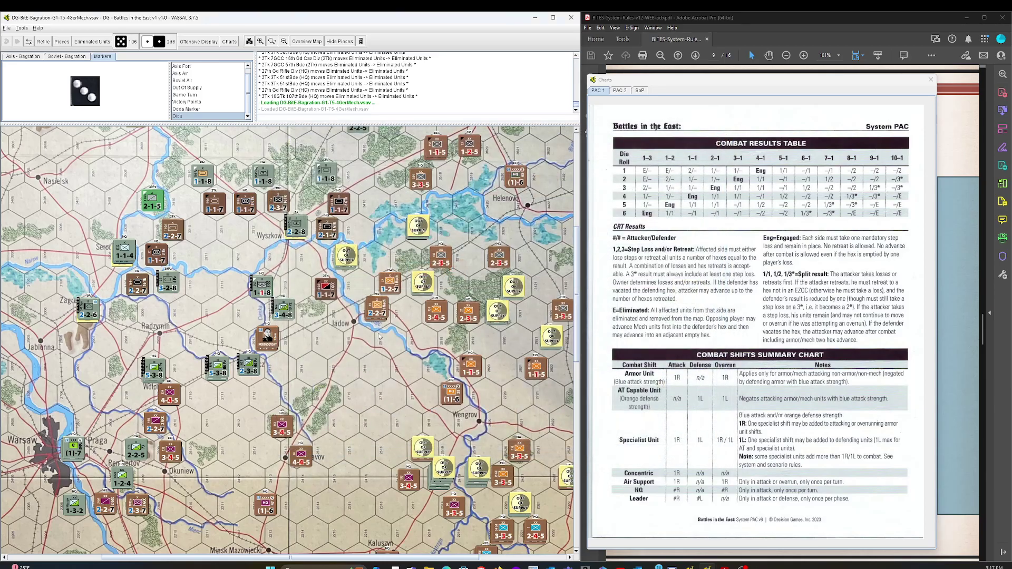
{"action": "scroll", "coordinate": [379, 334], "scroll_direction": "up", "scroll_amount": 5}
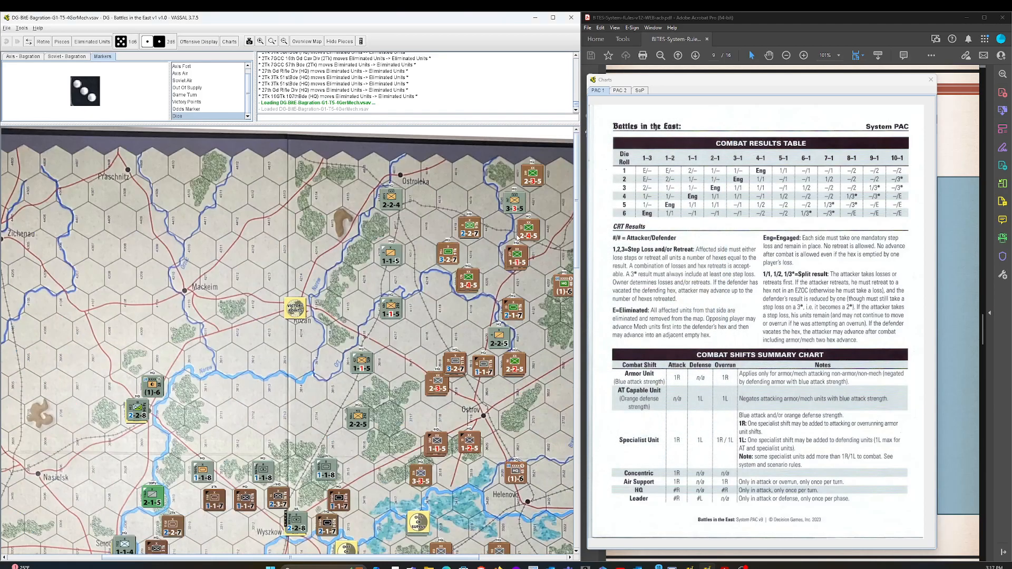
{"action": "scroll", "coordinate": [518, 238], "scroll_direction": "down", "scroll_amount": 5}
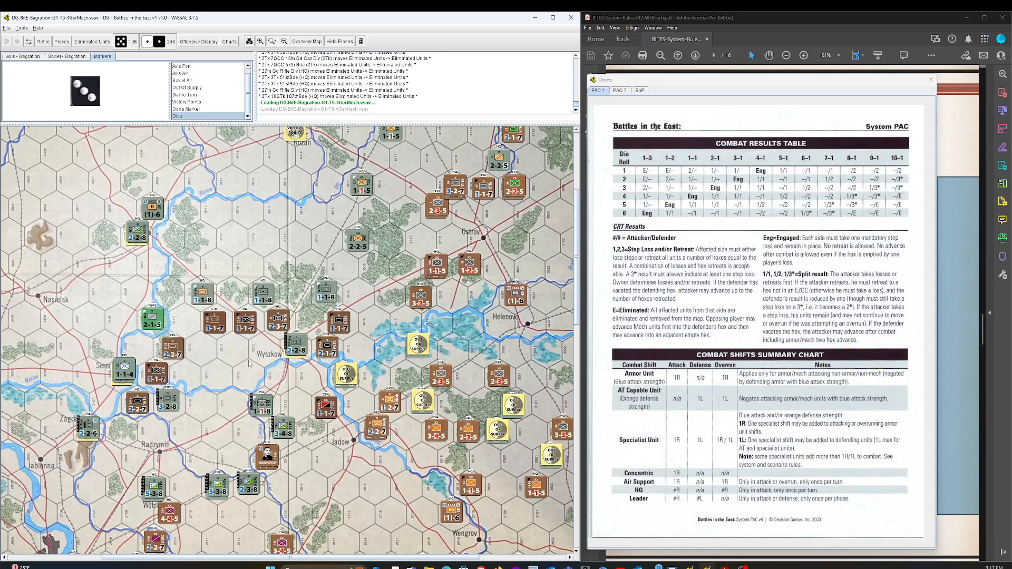
{"action": "scroll", "coordinate": [238, 368], "scroll_direction": "down", "scroll_amount": 3}
{"action": "scroll", "coordinate": [250, 368], "scroll_direction": "down", "scroll_amount": 2}
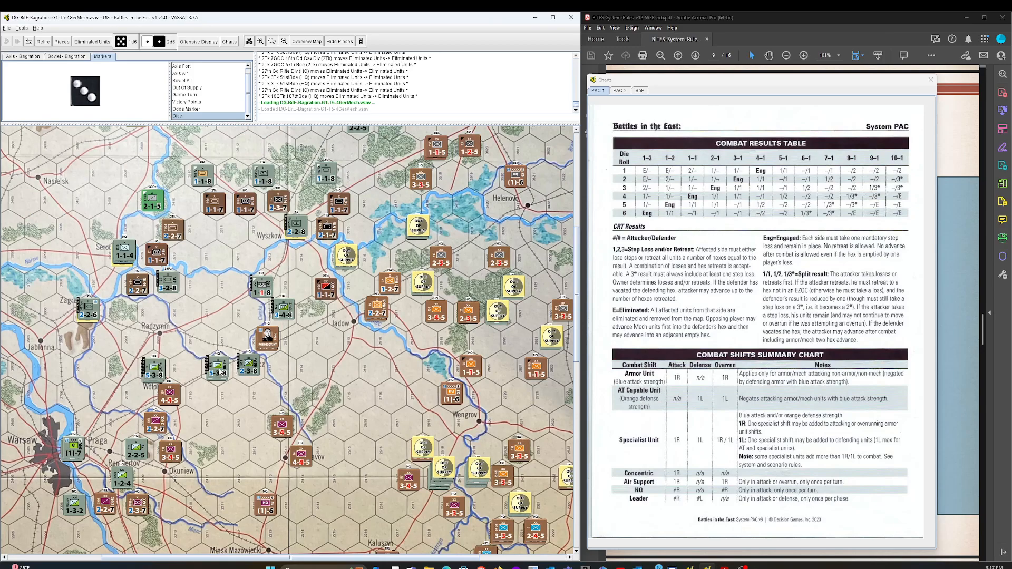
{"action": "mouse_move", "coordinate": [218, 371]}
{"action": "scroll", "coordinate": [218, 373], "scroll_direction": "down", "scroll_amount": 2}
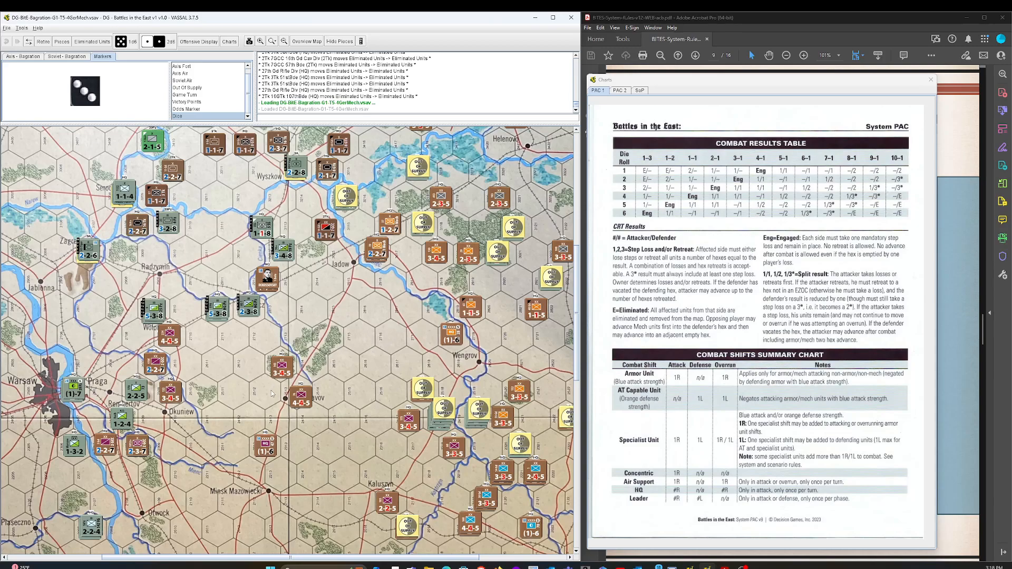
{"action": "scroll", "coordinate": [226, 420], "scroll_direction": "down", "scroll_amount": 3}
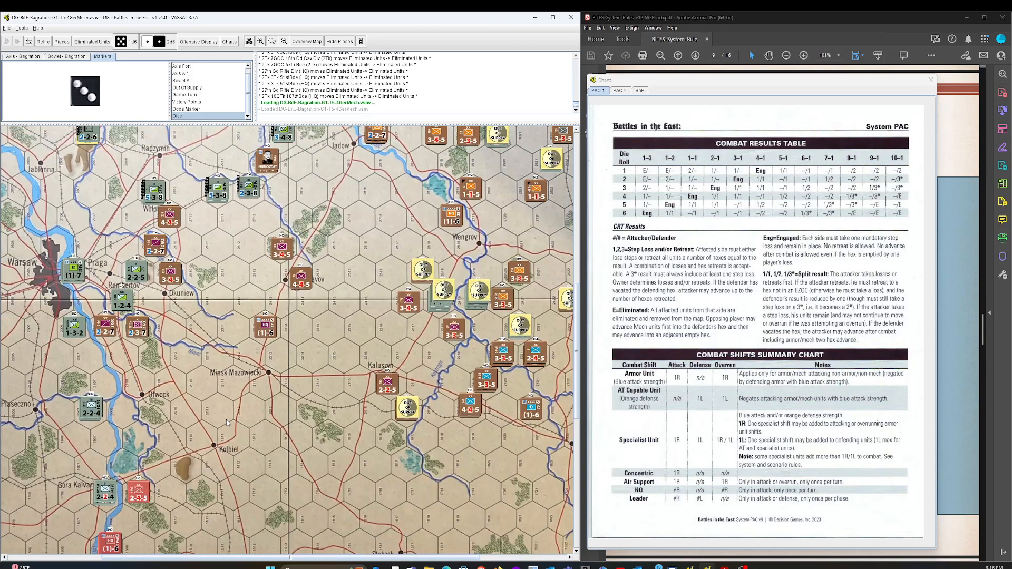